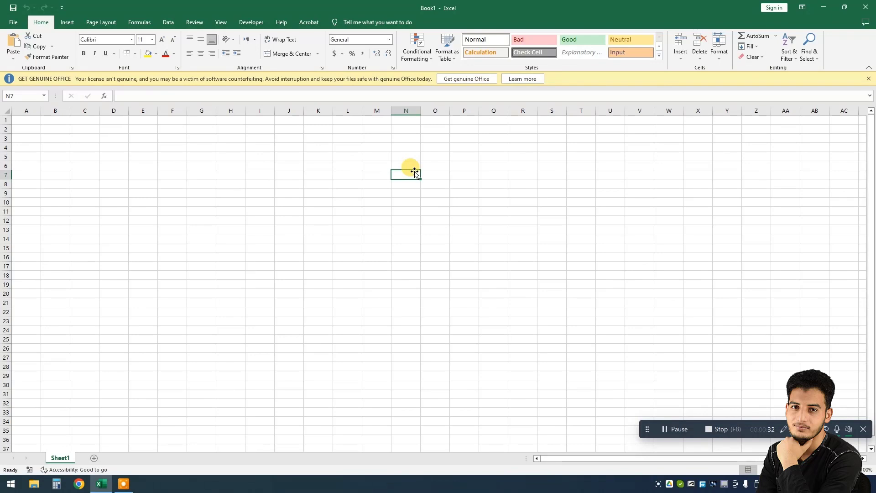
# Step: Enter the title "Salary Statement of the Empolyess" in cell I4
pyautogui.click(259, 148)
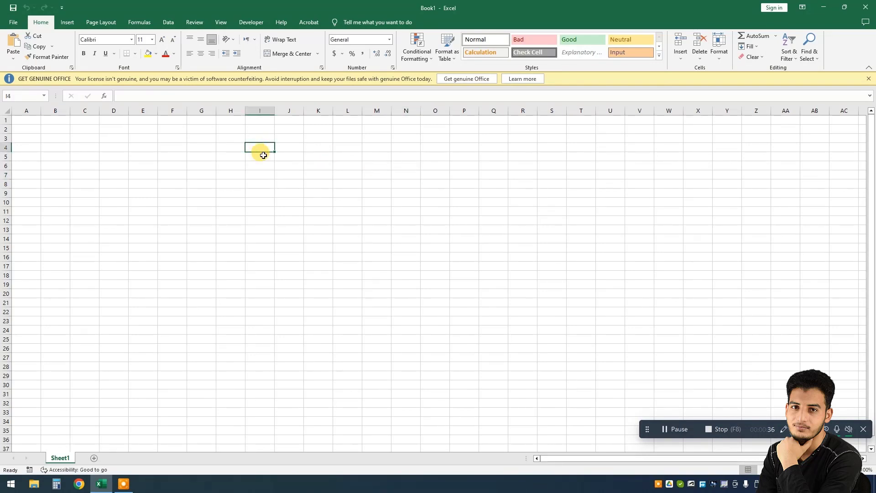
pyautogui.write('Sala')
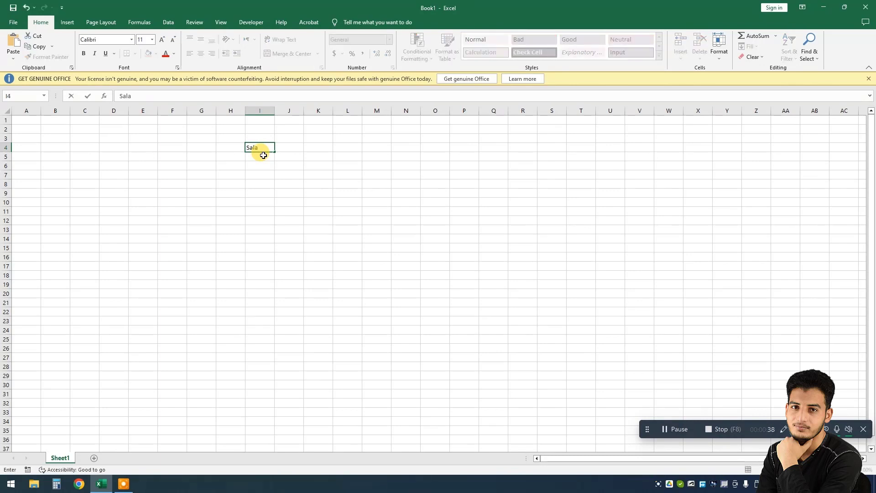
pyautogui.write('ry Statement of the ')
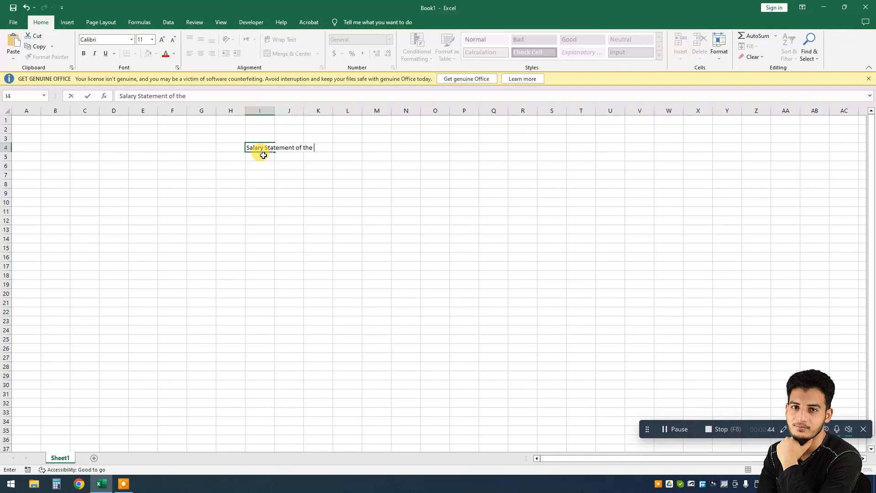
pyautogui.write('Empolyess')
pyautogui.press('Return')
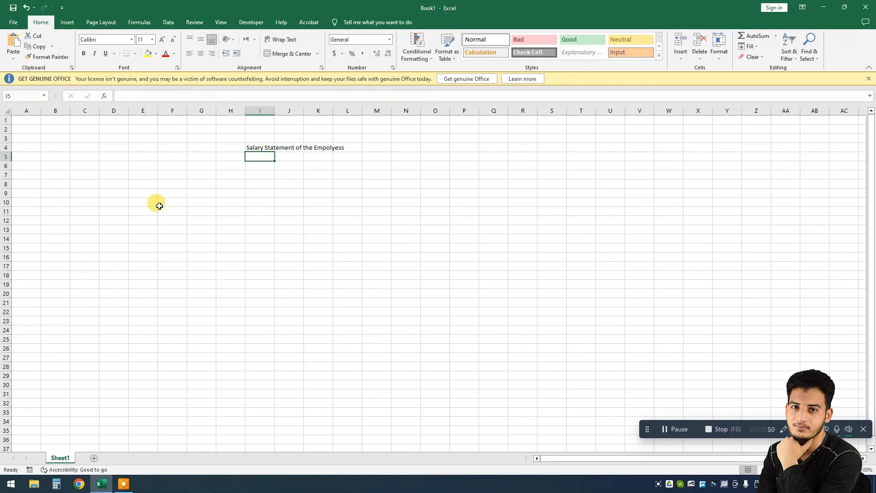
# Step: Enter the column headers Name, Job Stats and Basic Salary across row 5 starting at I5
pyautogui.write('Name')
pyautogui.press('Tab')
pyautogui.write('Job')
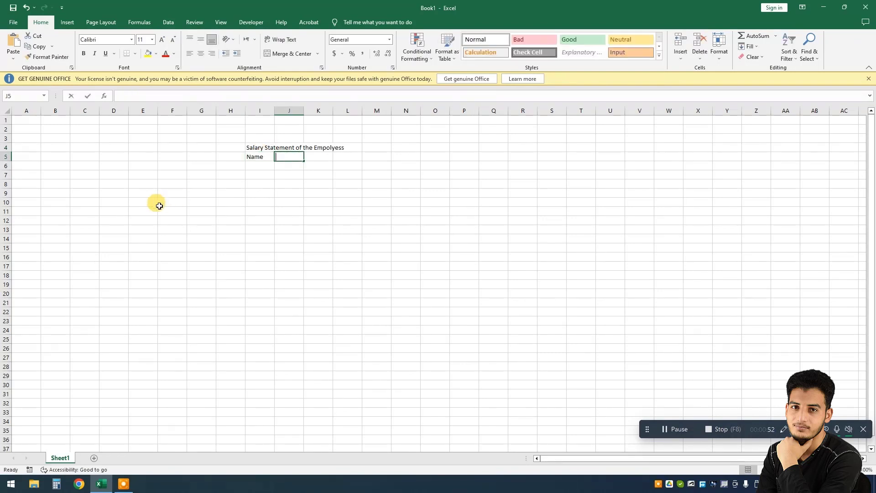
pyautogui.write(' Stats')
pyautogui.press('Tab')
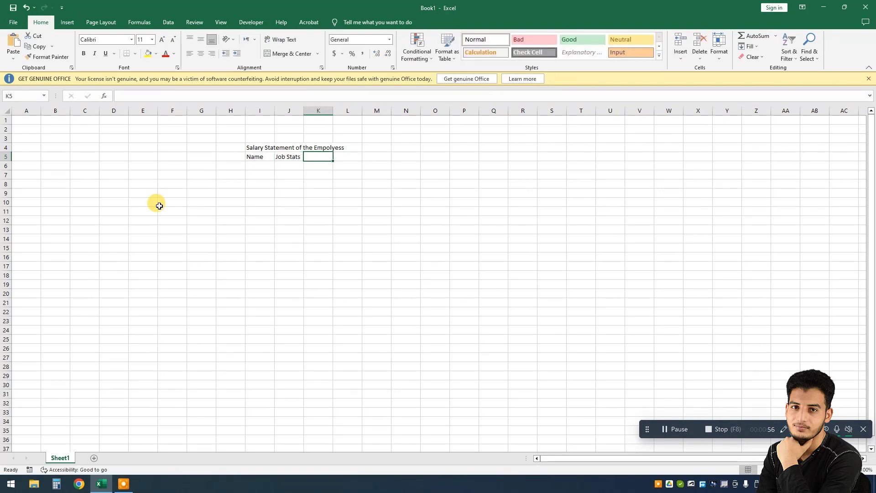
pyautogui.write('Basic Salart')
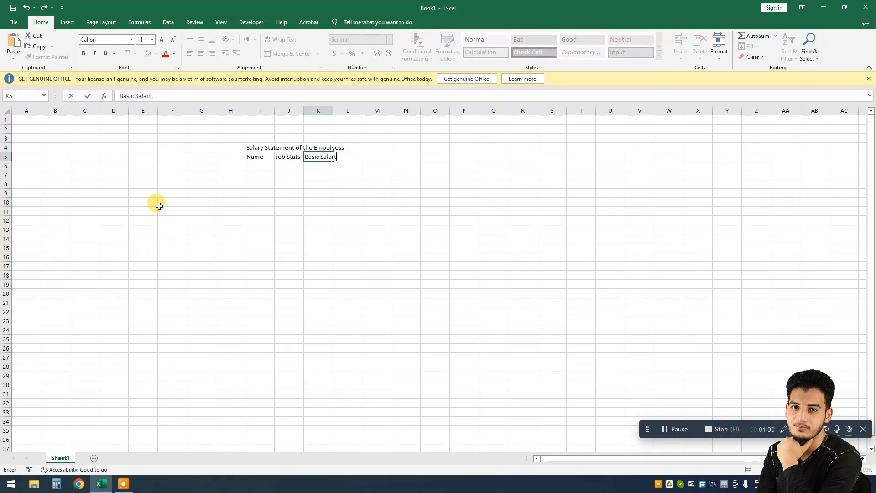
pyautogui.press('BackSpace')
pyautogui.write('ry')
pyautogui.press('Tab')
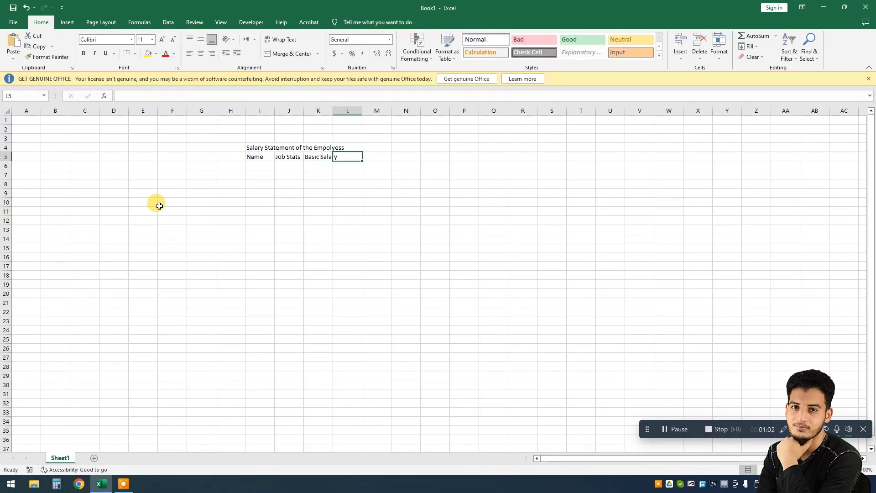
# Step: Add the headers House Rent, Medical, Provident Fund and Income Tax in the next row 5 cells
pyautogui.write('House Rent')
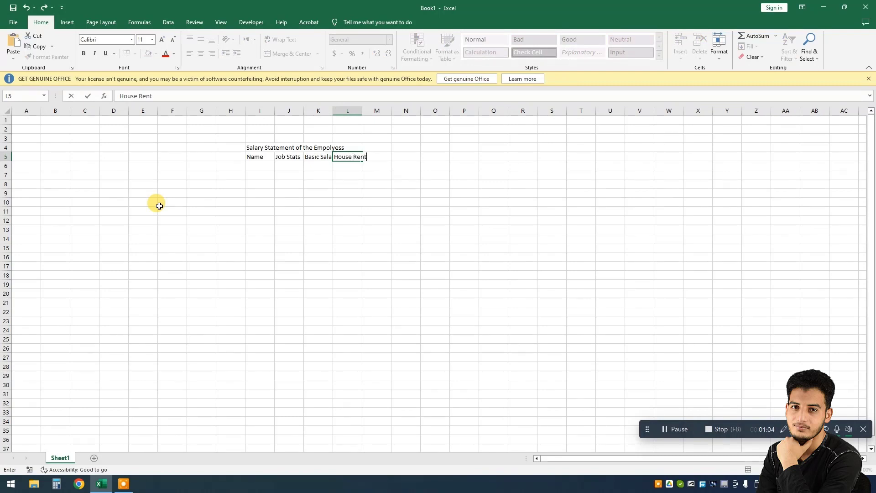
pyautogui.press('Tab')
pyautogui.write('Med')
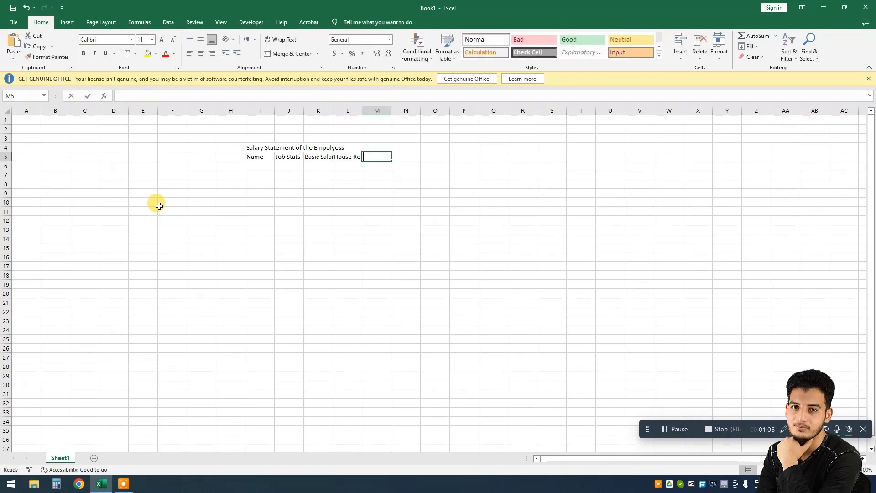
pyautogui.write('ical')
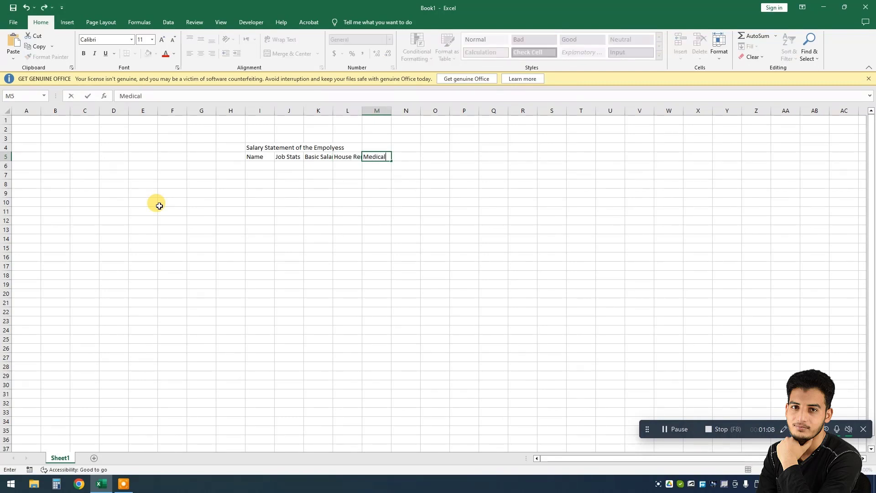
pyautogui.press('Tab')
pyautogui.write('Pro')
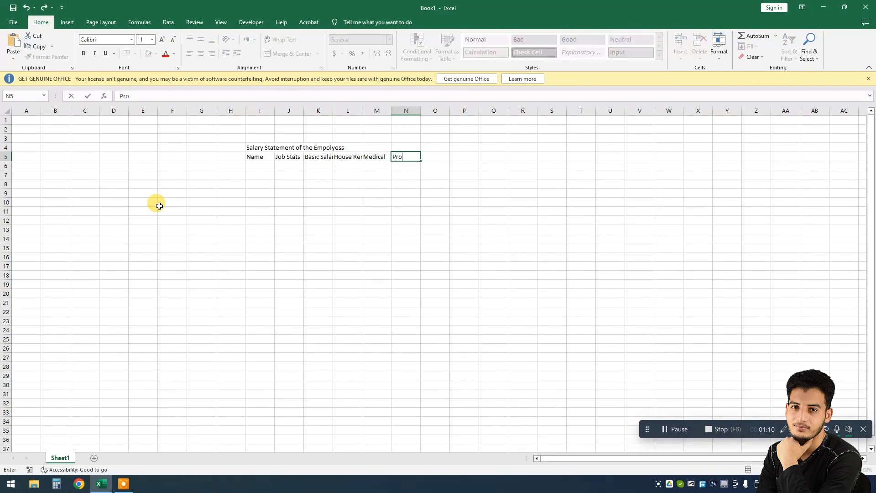
pyautogui.write('vident Fund')
pyautogui.press('Tab')
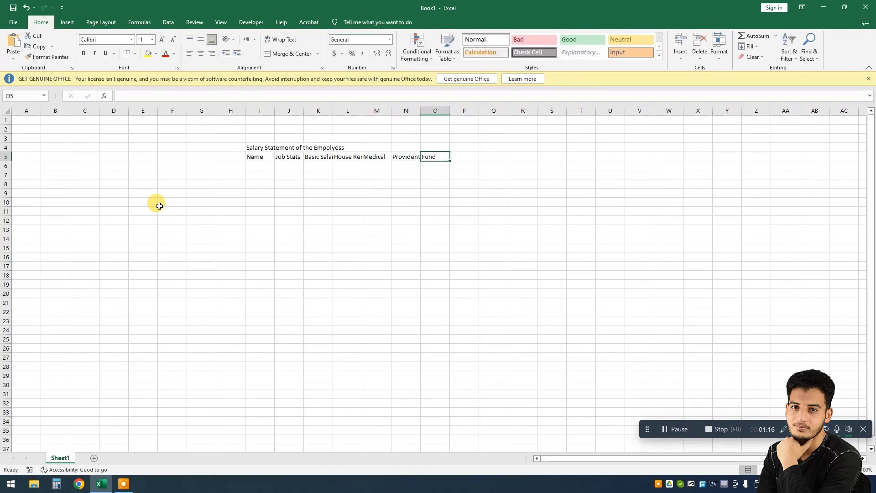
pyautogui.write('Income')
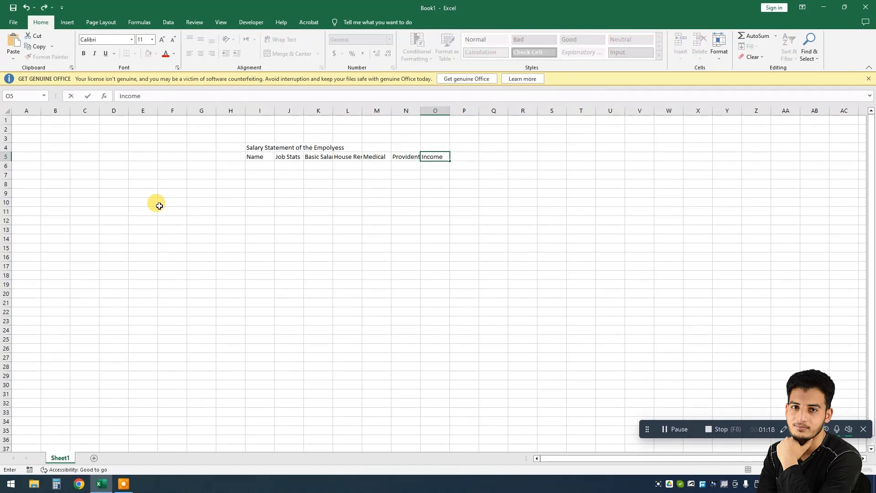
pyautogui.write(' Tax')
pyautogui.press('Tab')
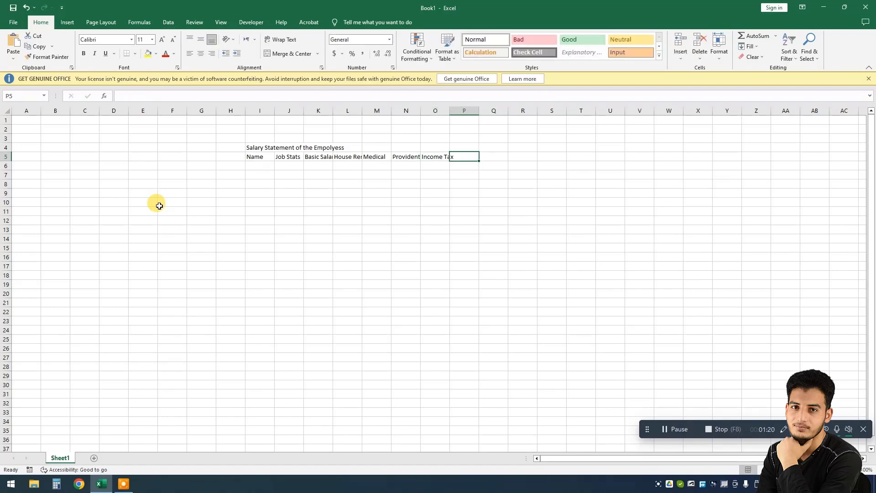
# Step: Add the final headers Gross Pay and Net Pay to row 5
pyautogui.write('Groo')
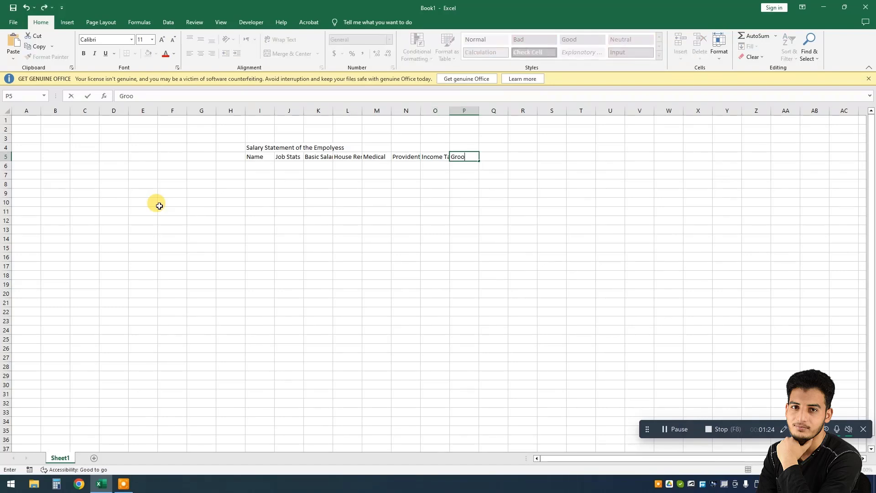
pyautogui.press('BackSpace')
pyautogui.write('ss p')
pyautogui.press('BackSpace')
pyautogui.write('Pay')
pyautogui.press('Tab')
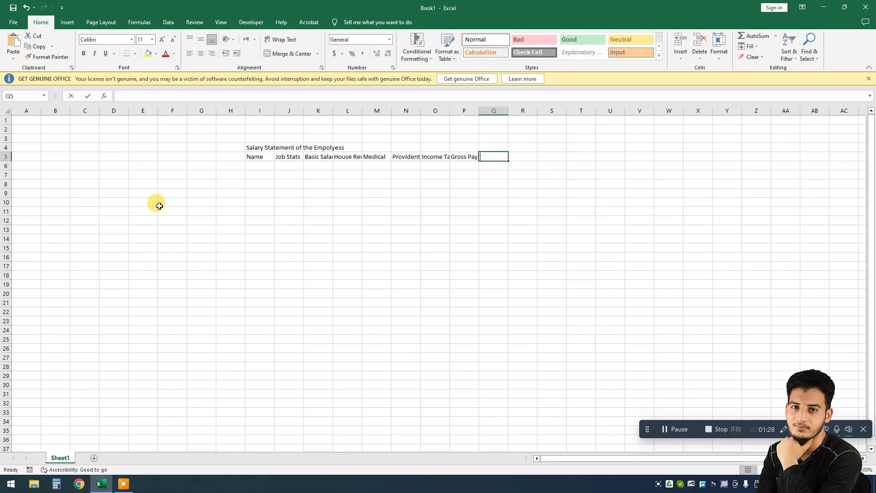
pyautogui.write('Net Pay')
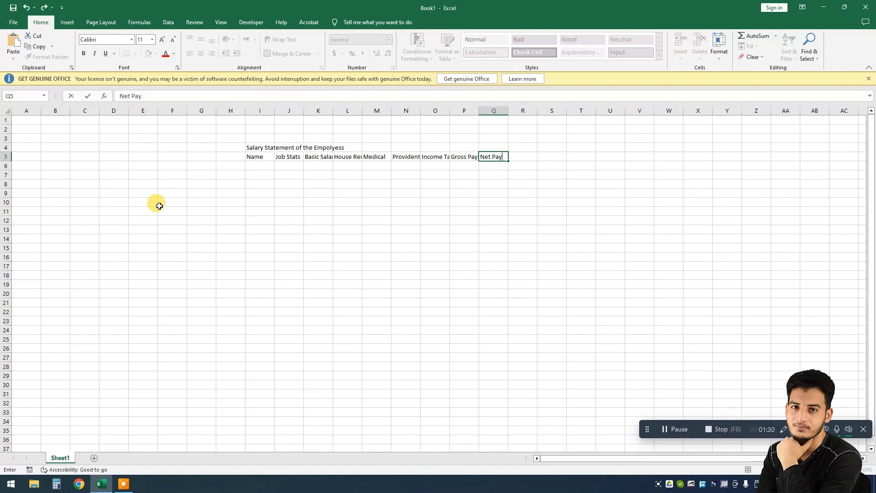
pyautogui.press('Tab')
# Step: Review the header cells across row 5 one by one
pyautogui.press('Left')
pyautogui.press('Left')
pyautogui.press('Left')
pyautogui.press('Left')
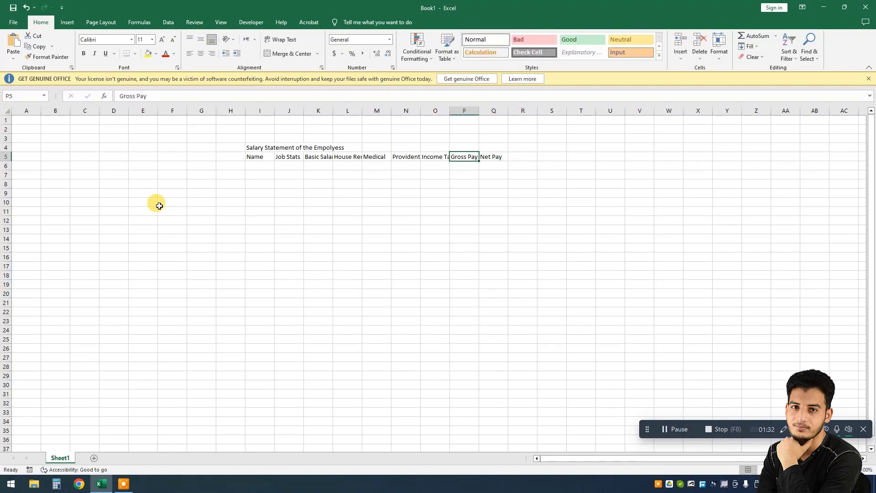
pyautogui.press('Left')
pyautogui.press('Left')
pyautogui.press('Left')
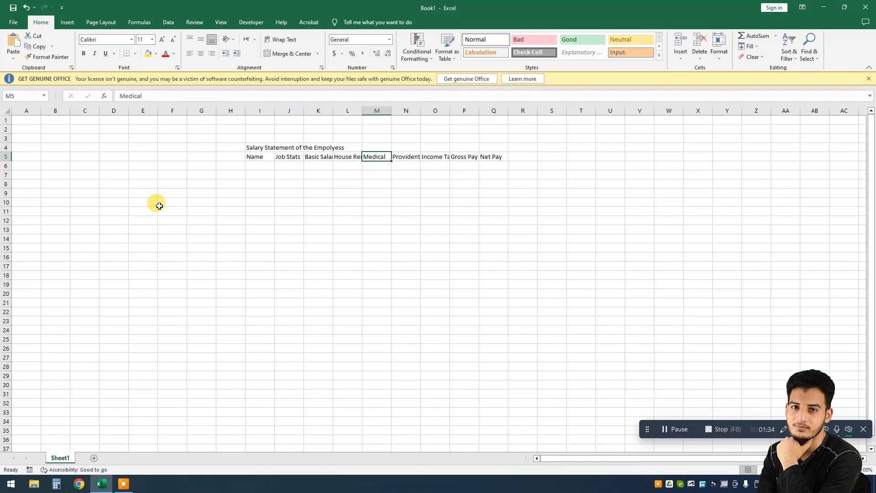
pyautogui.press('Right')
pyautogui.press('Right')
pyautogui.press('Right')
pyautogui.press('Right')
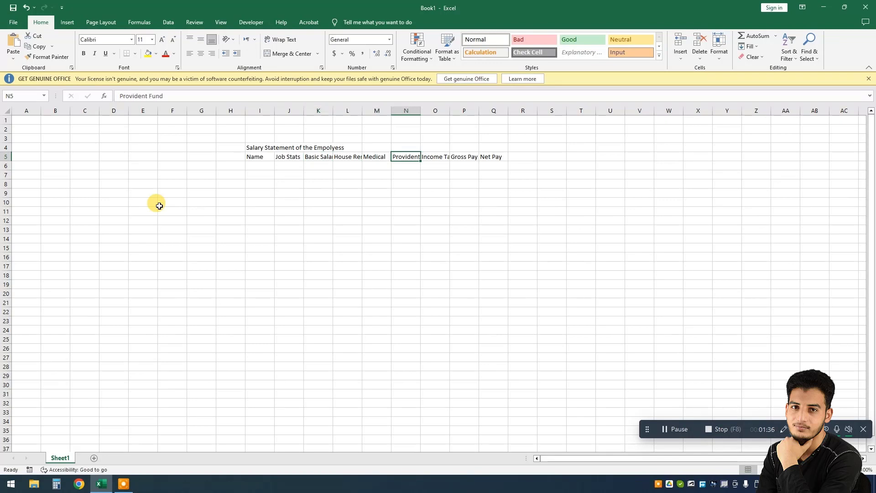
pyautogui.press('Left')
pyautogui.press('Left')
pyautogui.press('Left')
pyautogui.press('Left')
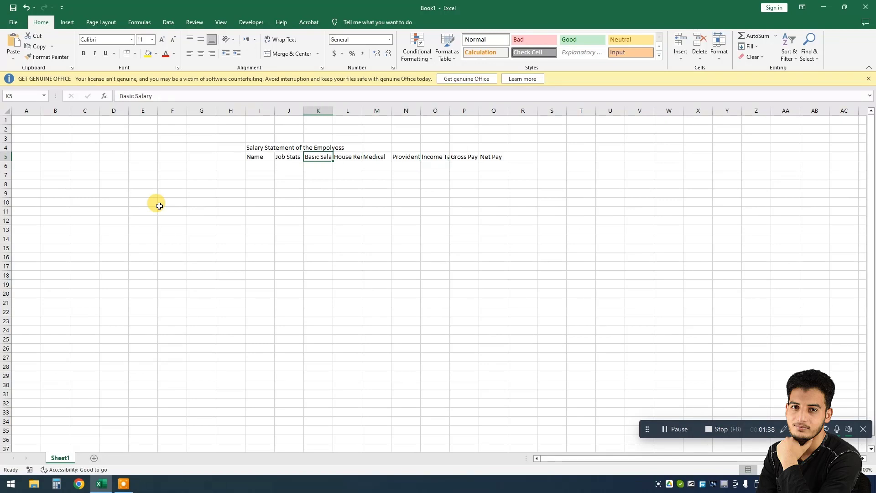
pyautogui.press('Right')
pyautogui.press('Right')
pyautogui.press('Right')
pyautogui.press('Right')
pyautogui.press('Left')
pyautogui.press('Left')
pyautogui.press('Left')
pyautogui.press('Left')
pyautogui.press('Left')
pyautogui.press('Left')
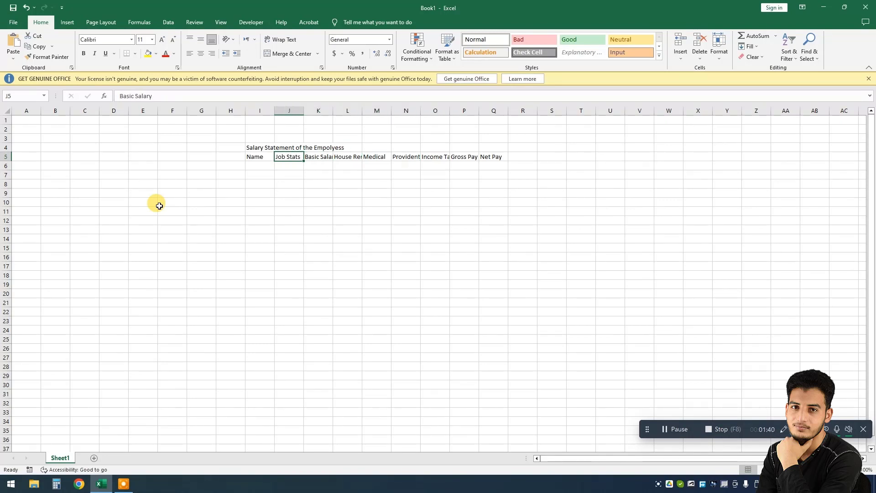
# Step: Enter the first five employee names down column I beneath the Name header
pyautogui.press('Down')
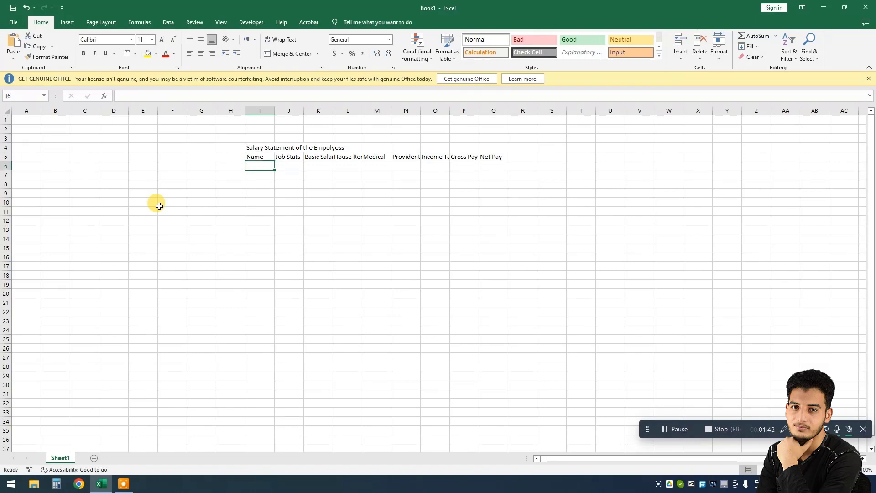
pyautogui.write('Hassan')
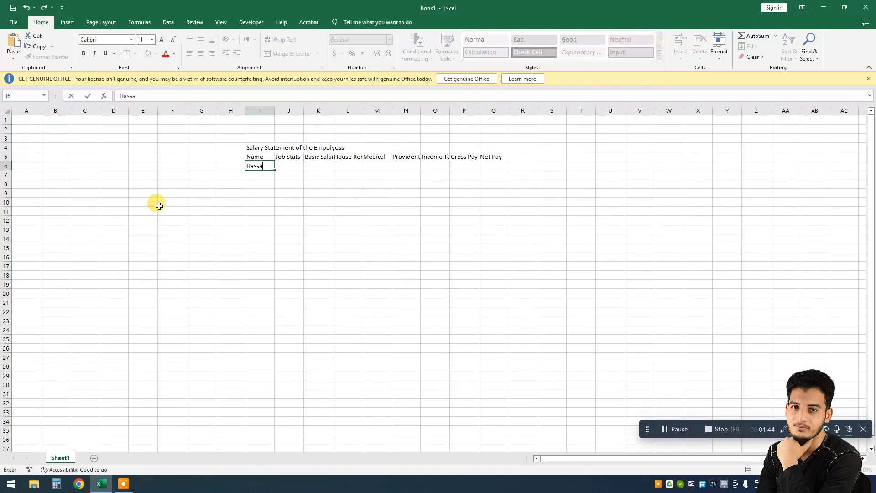
pyautogui.press('Return')
pyautogui.write('Sak')
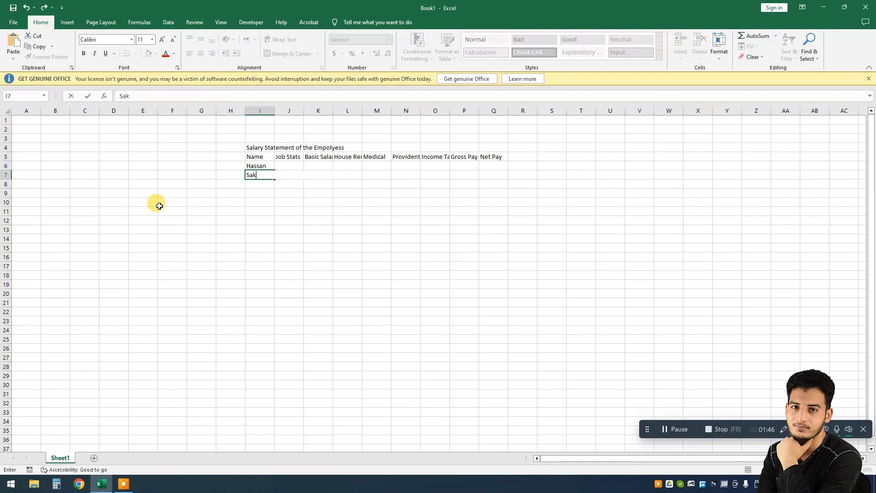
pyautogui.write('man')
pyautogui.press('Return')
pyautogui.write('Nadeem')
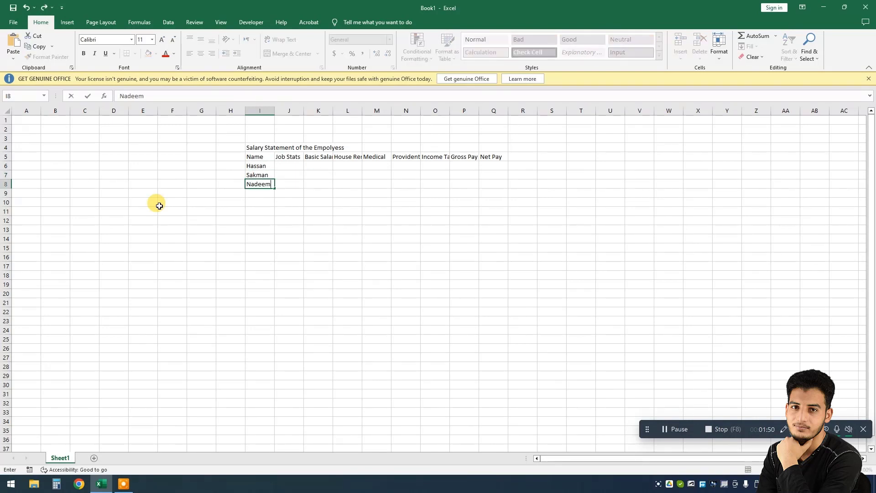
pyautogui.press('Return')
pyautogui.write('Akram')
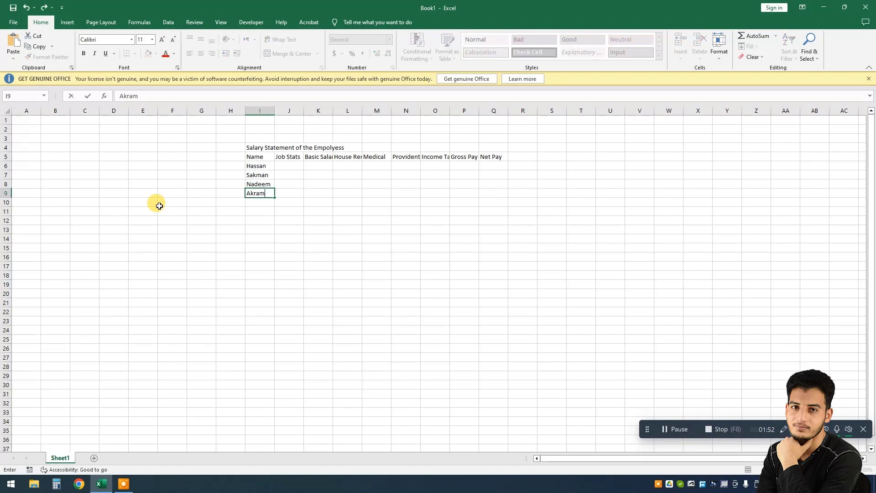
pyautogui.press('Return')
pyautogui.write('Faisal')
pyautogui.press('Return')
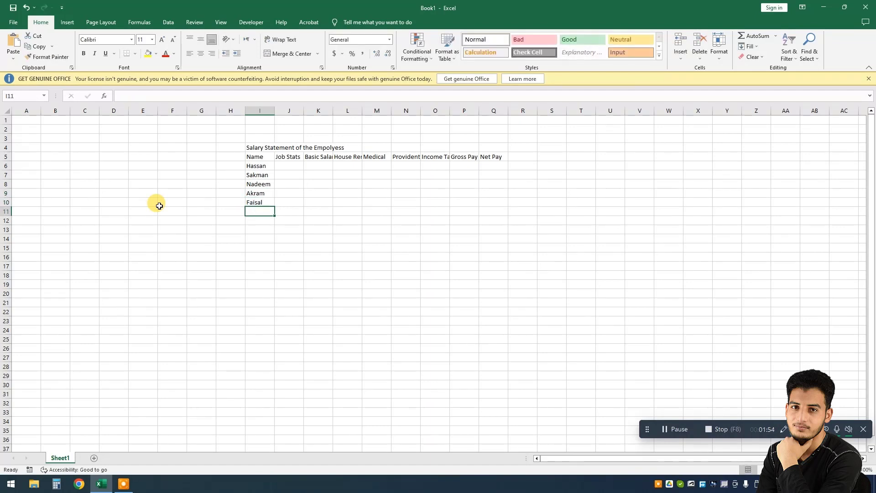
# Step: Enter three more employee names below them to complete the Name column
pyautogui.write('Farooq')
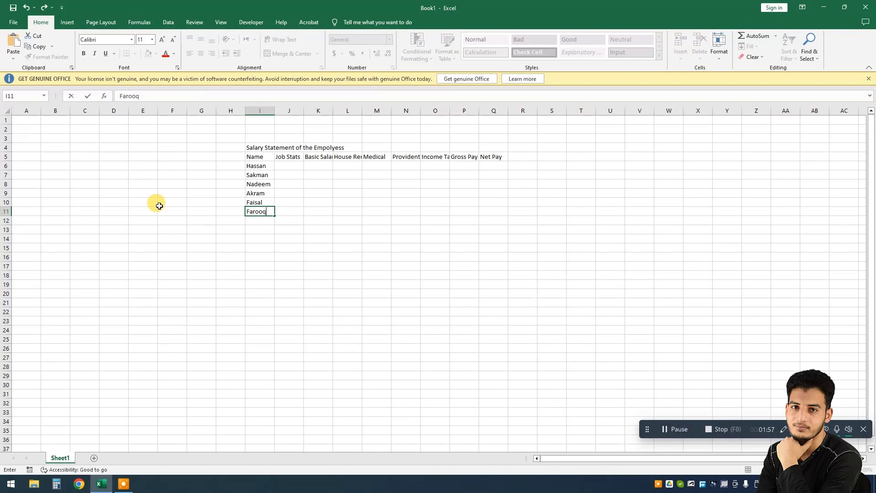
pyautogui.press('Return')
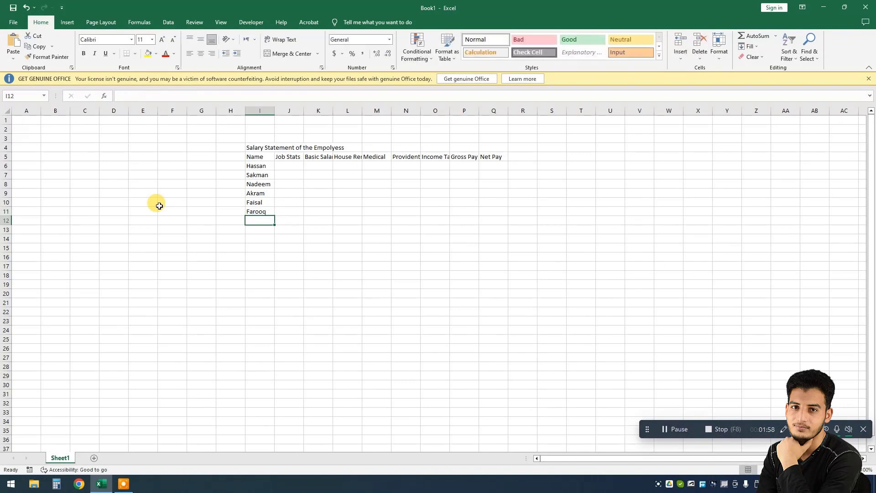
pyautogui.write('ahmad')
pyautogui.press('Return')
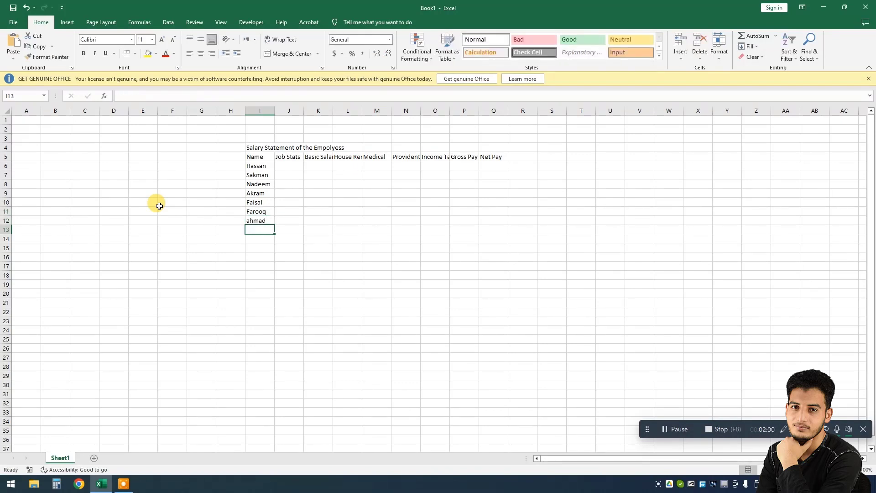
pyautogui.write('Yasir')
pyautogui.press('Tab')
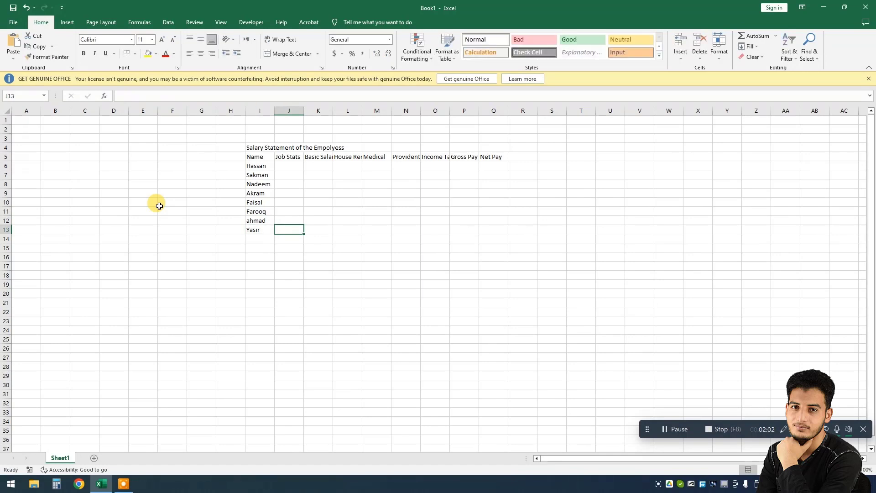
# Step: Enter Executive as the first employee's job status under the Job Stats header, correcting its spelling
pyautogui.hotkey('ctrl', 'Up')
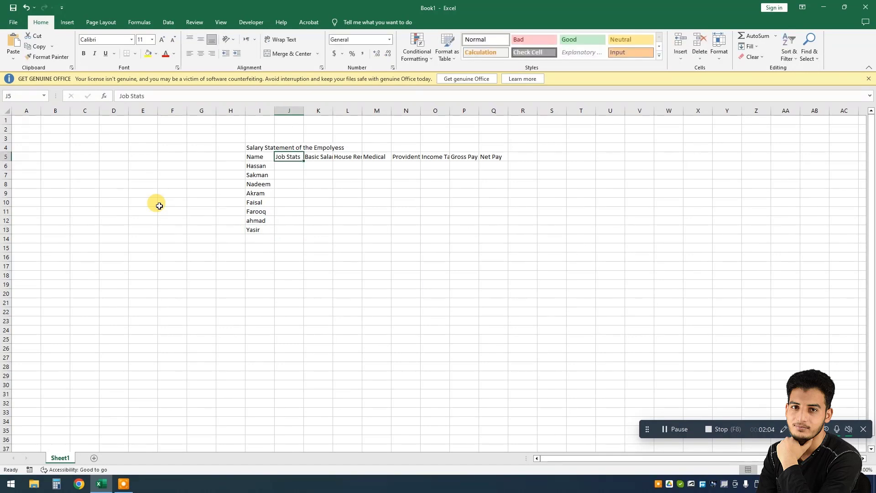
pyautogui.press('Down')
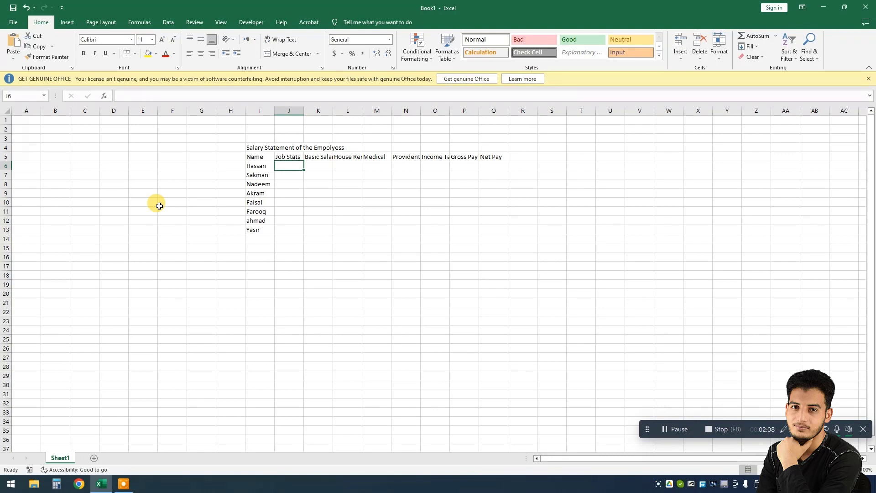
pyautogui.write('Exce')
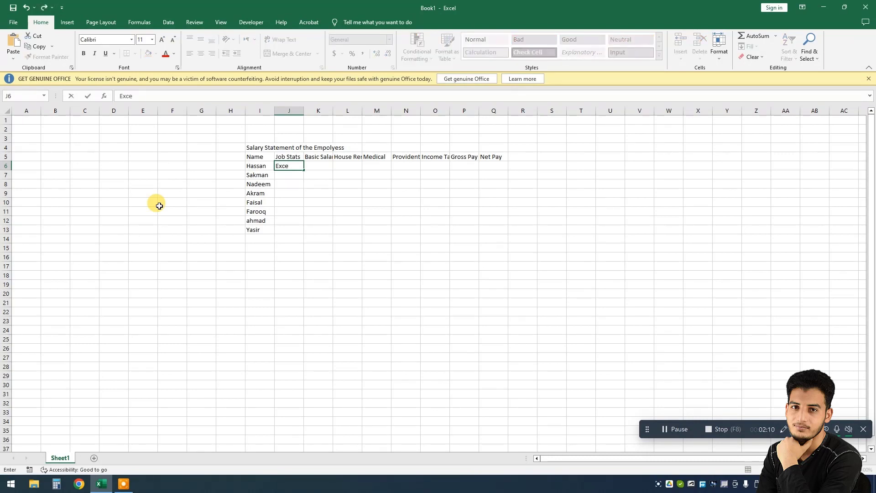
pyautogui.write('cuive')
pyautogui.press('Return')
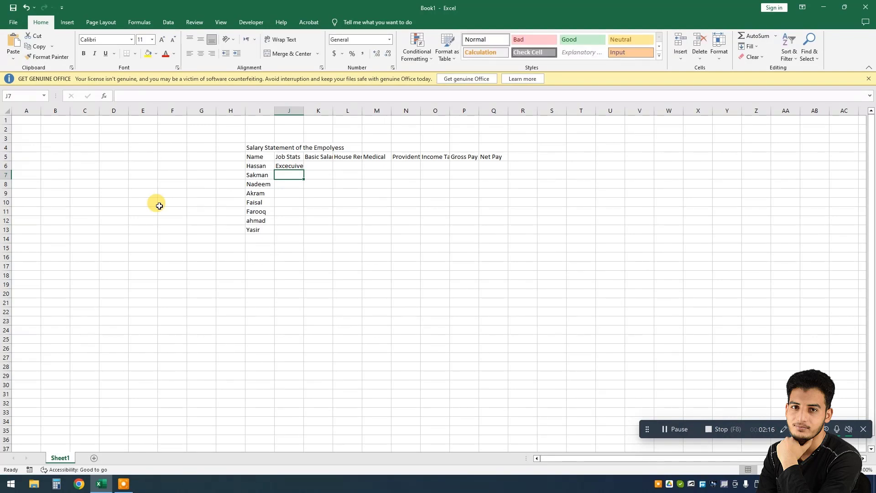
pyautogui.press('Up')
pyautogui.press('F2')
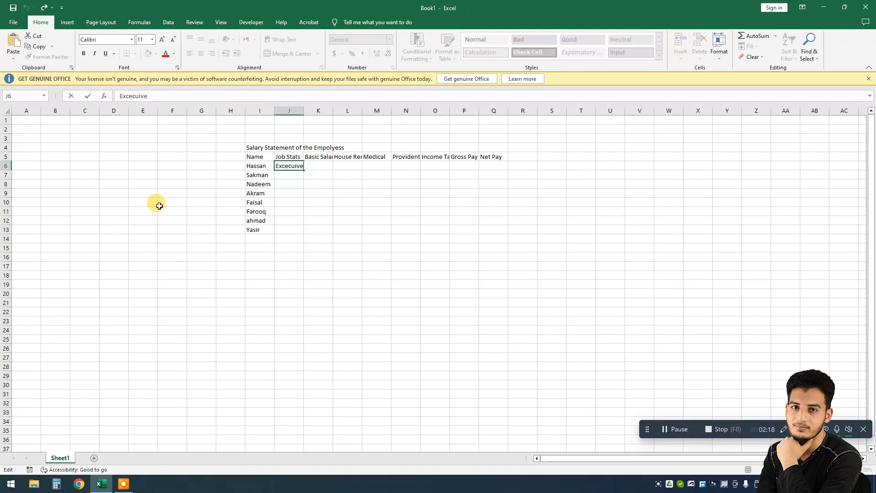
pyautogui.press('BackSpace')
pyautogui.press('BackSpace')
pyautogui.press('BackSpace')
pyautogui.press('BackSpace')
pyautogui.press('BackSpace')
pyautogui.press('BackSpace')
pyautogui.press('BackSpace')
pyautogui.write('ecutive')
pyautogui.press('Return')
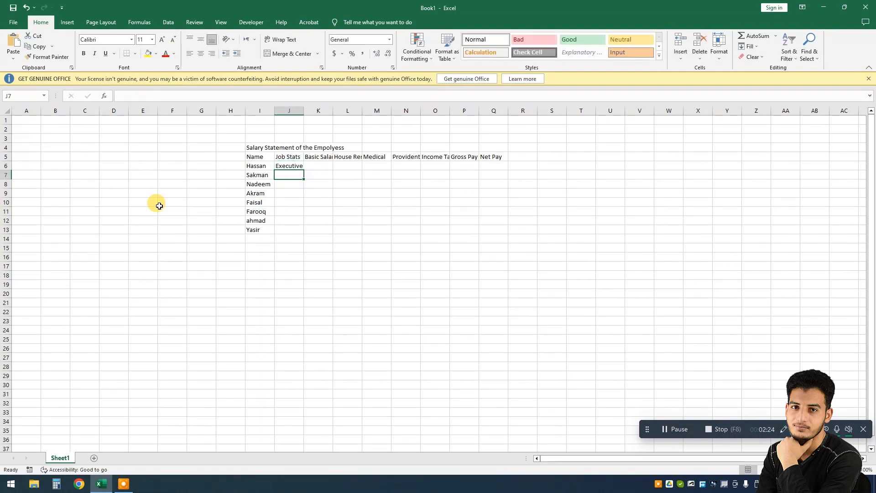
# Step: Enter GM, RM and Manager as the next three job statuses, retyping the misspelled Manager
pyautogui.write('GM')
pyautogui.press('Return')
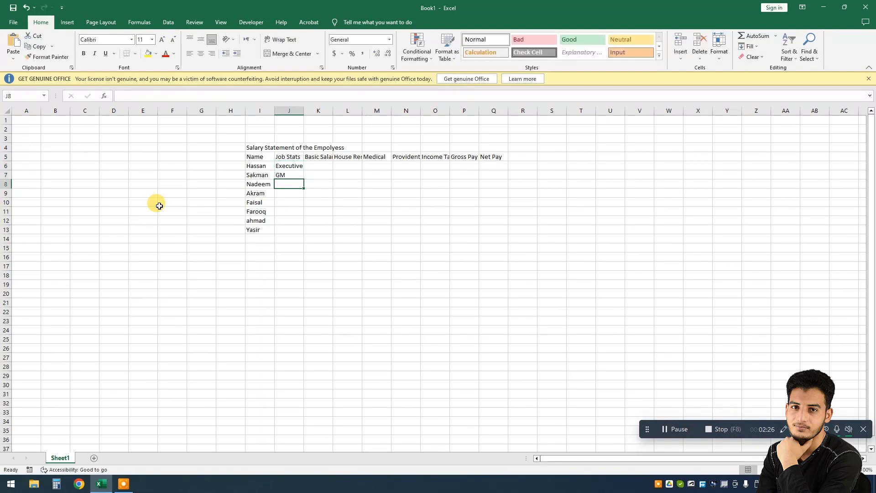
pyautogui.write('RM')
pyautogui.press('Return')
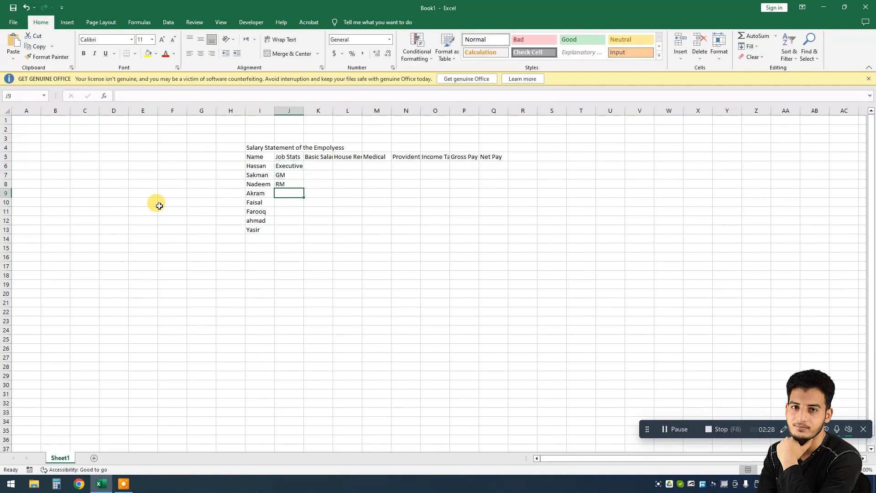
pyautogui.write('Mangaer')
pyautogui.press('Return')
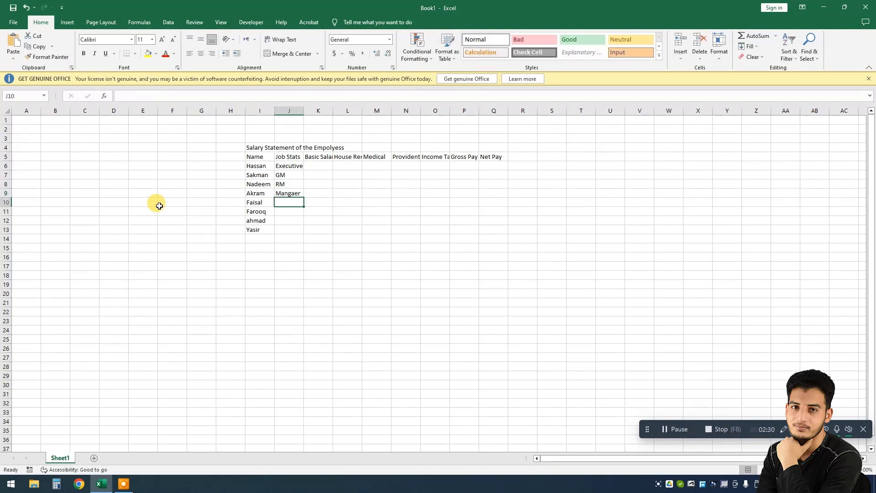
pyautogui.press('Up')
pyautogui.write('M')
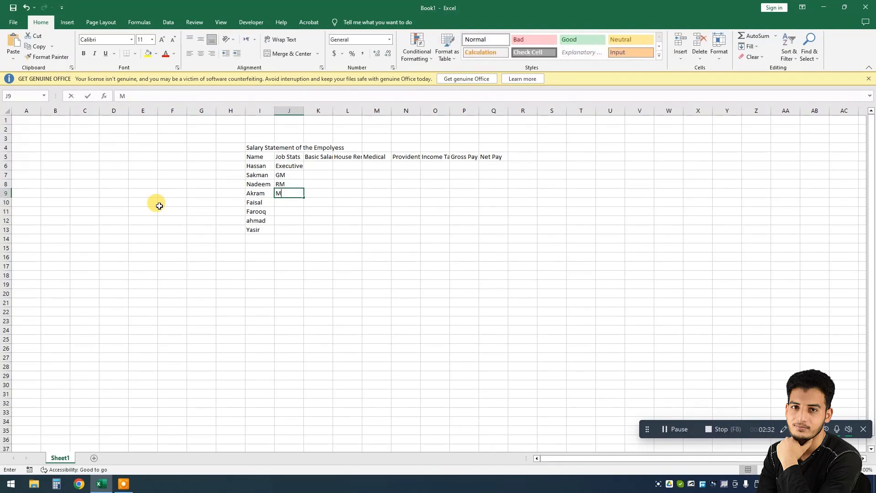
pyautogui.write('anager')
pyautogui.press('Return')
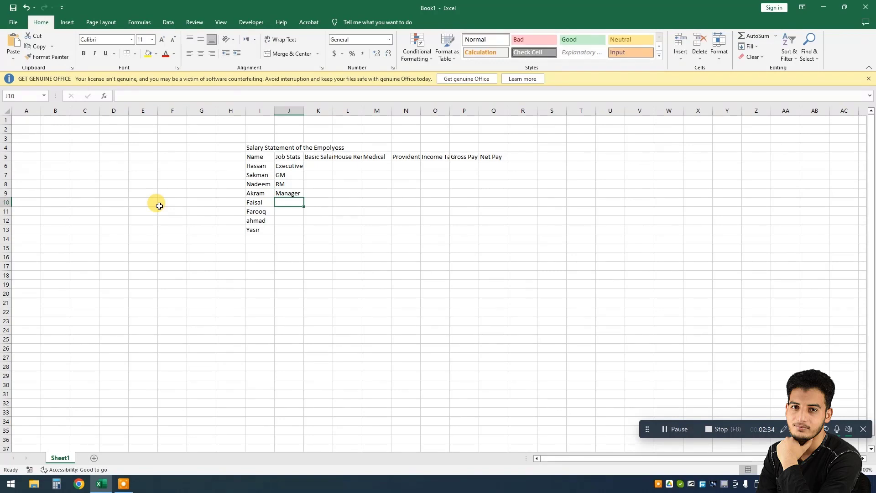
# Step: Enter Incharge, Officer, Clerk and Clerk as the remaining employees' job statuses
pyautogui.write('Inch')
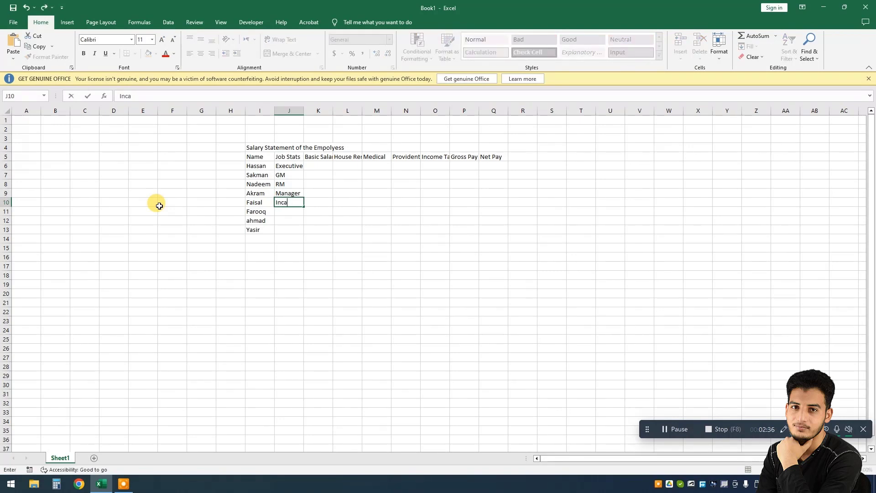
pyautogui.write('arge')
pyautogui.press('Return')
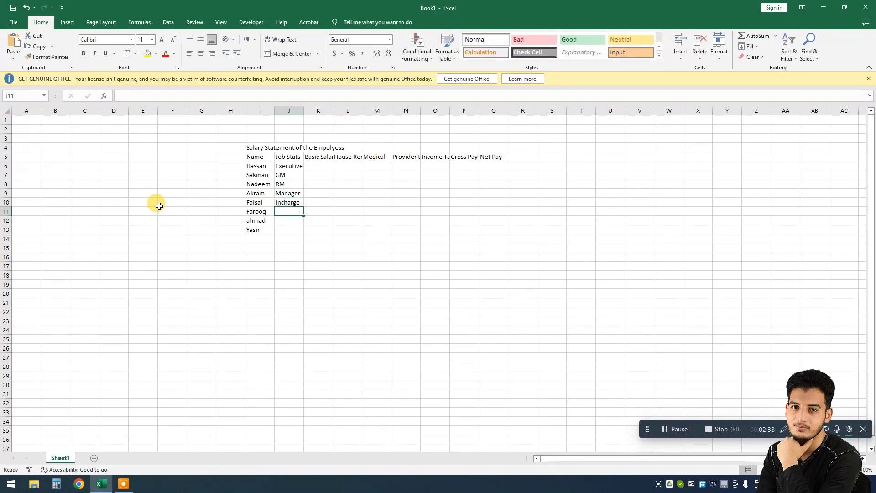
pyautogui.write('Office')
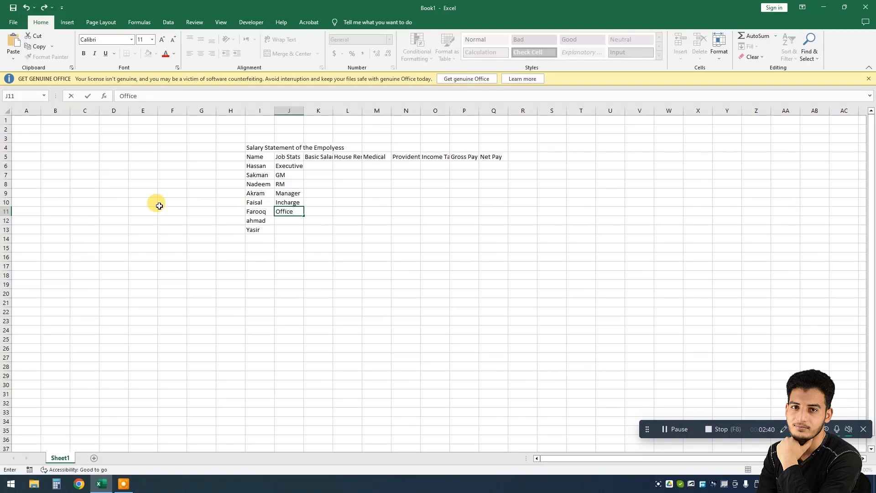
pyautogui.write('r')
pyautogui.press('Return')
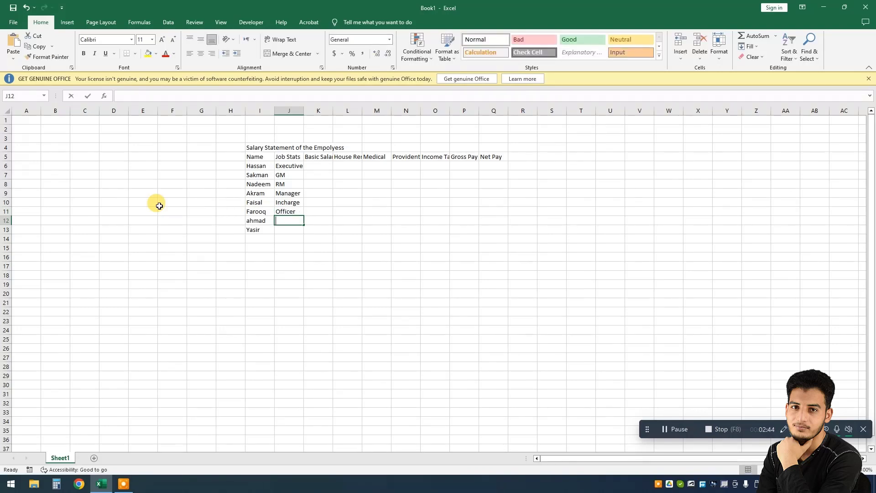
pyautogui.write('Cl')
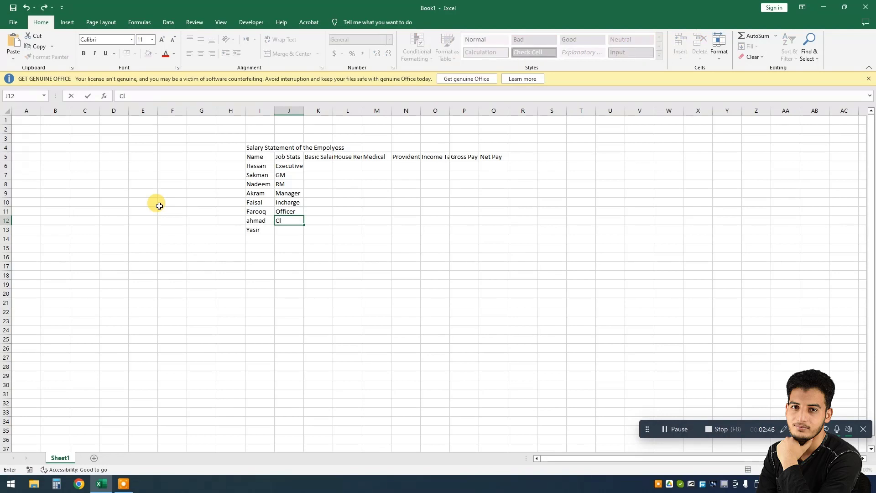
pyautogui.write('erk')
pyautogui.press('Return')
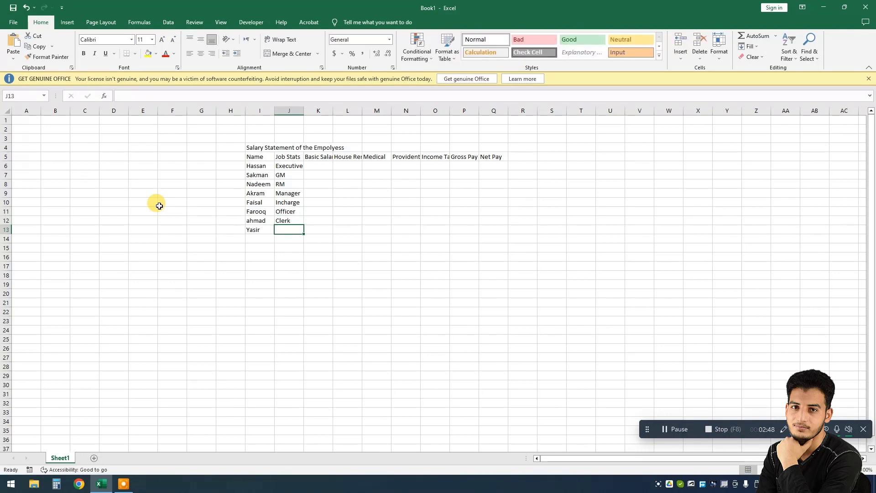
pyautogui.write('Clerk')
pyautogui.press('Tab')
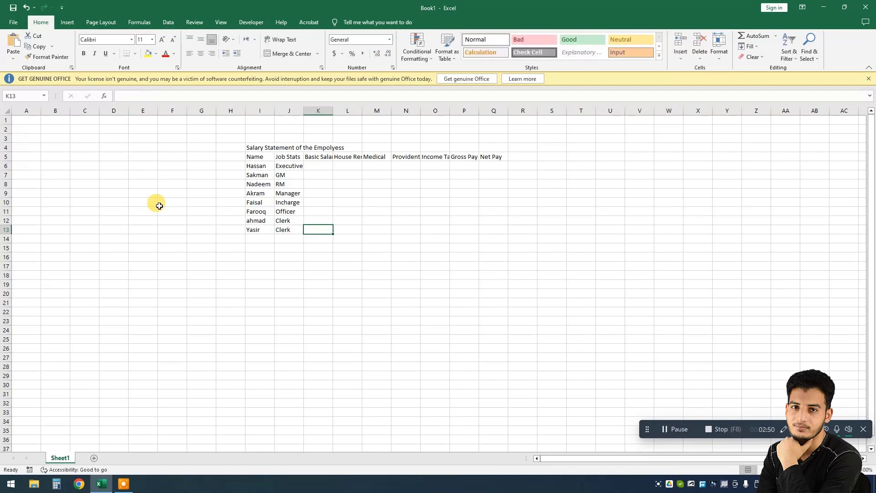
# Step: Enter basic salaries 100000, 70000 and 50000 for the first three employees under Basic Salary
pyautogui.hotkey('ctrl', 'Up')
pyautogui.press('Down')
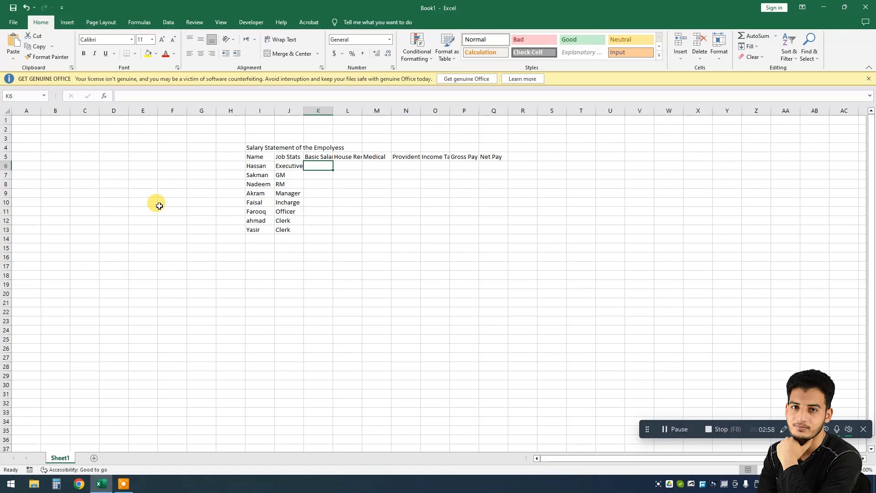
pyautogui.write('10')
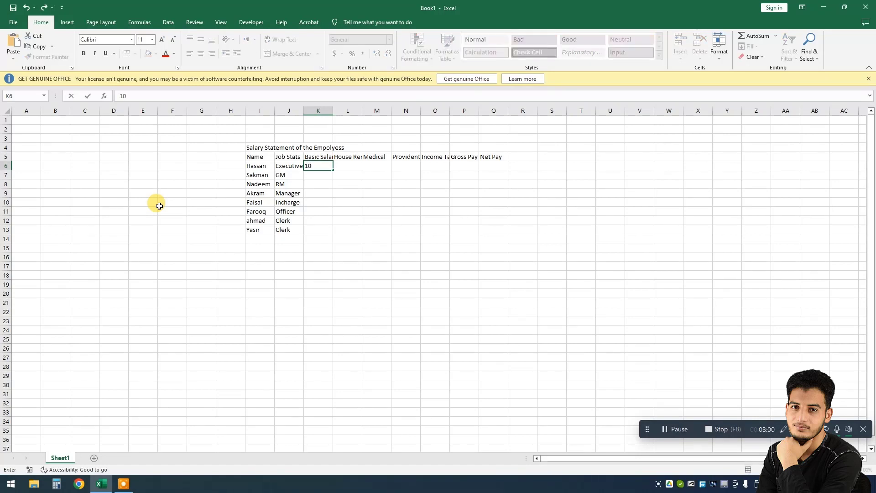
pyautogui.write('0000')
pyautogui.press('Return')
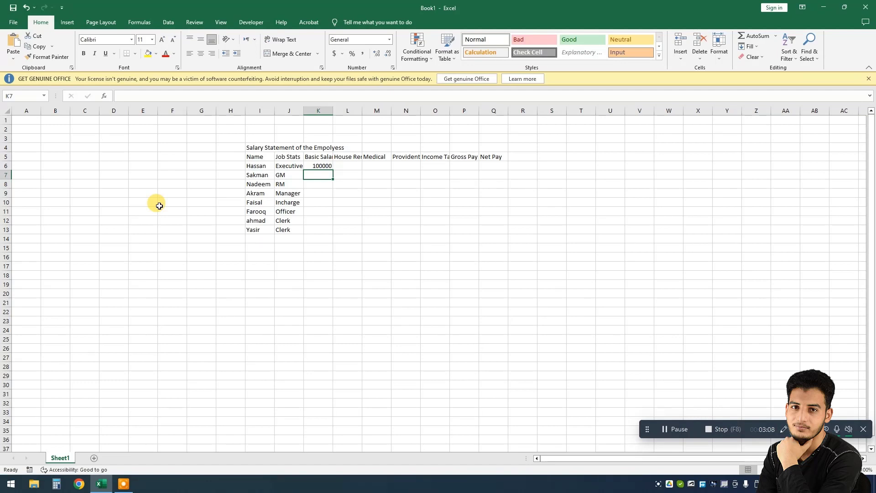
pyautogui.write('70')
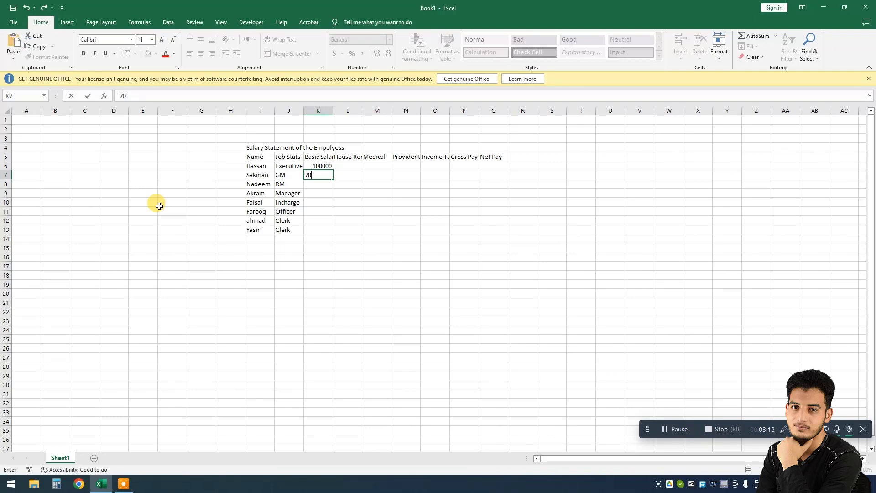
pyautogui.write('000')
pyautogui.press('Return')
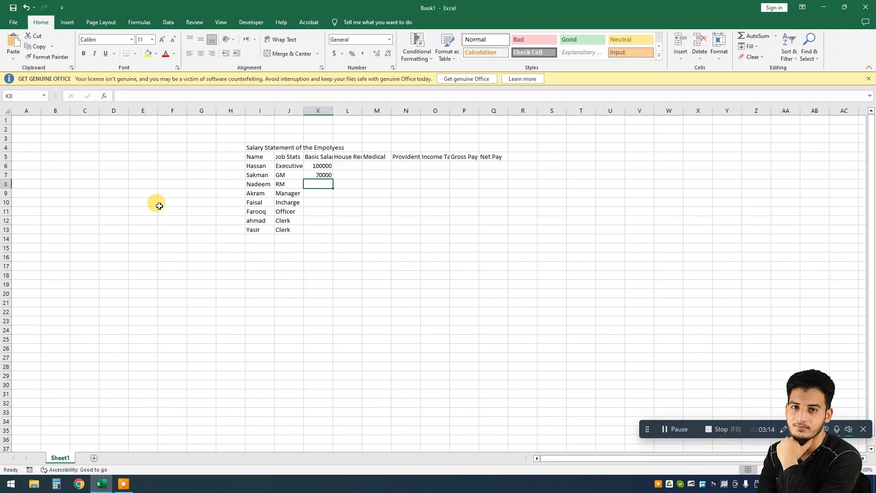
pyautogui.write('50000')
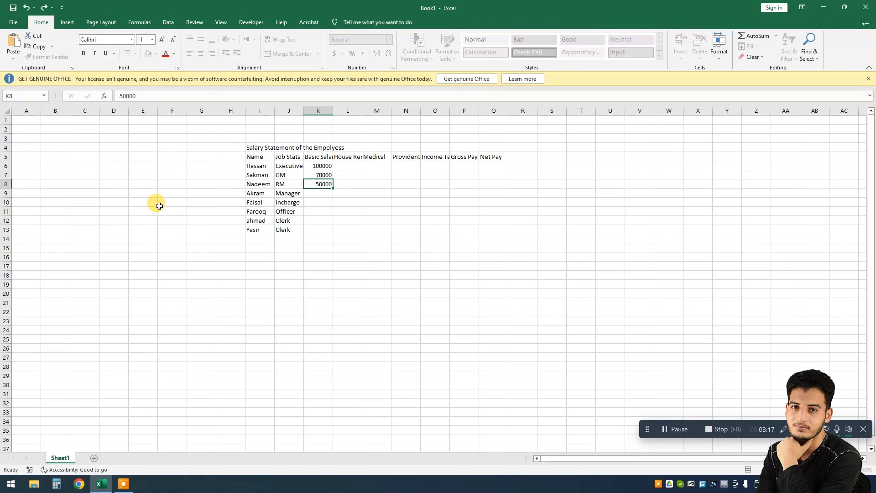
pyautogui.press('Return')
# Step: Enter basic salaries 45000, 35000, 30000, 25000 and 20000 for the remaining five employees
pyautogui.write('45000')
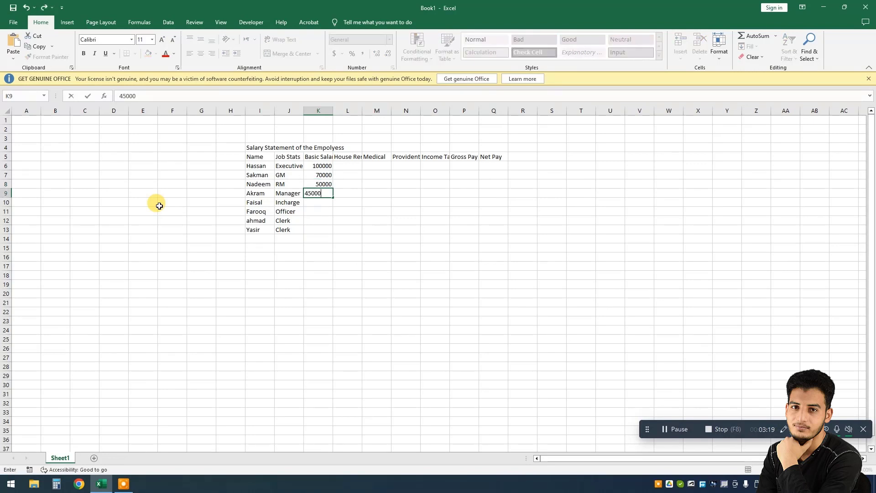
pyautogui.press('Return')
pyautogui.write('35000')
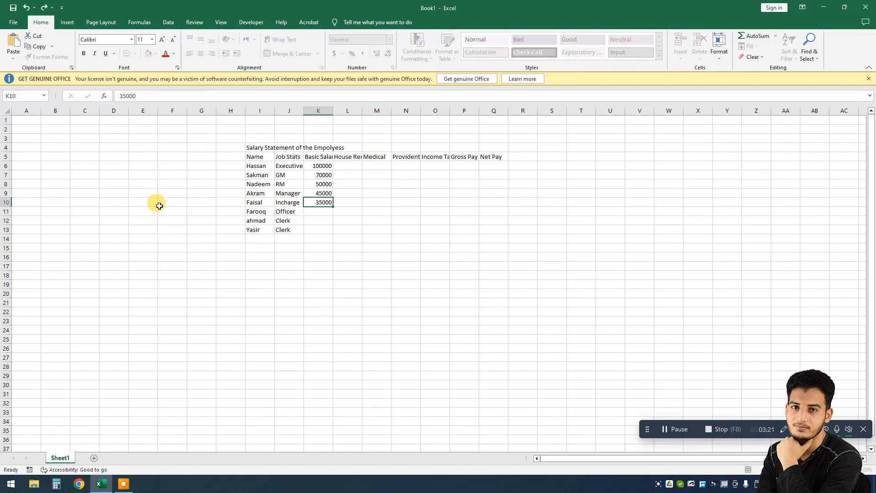
pyautogui.press('Return')
pyautogui.write('20000')
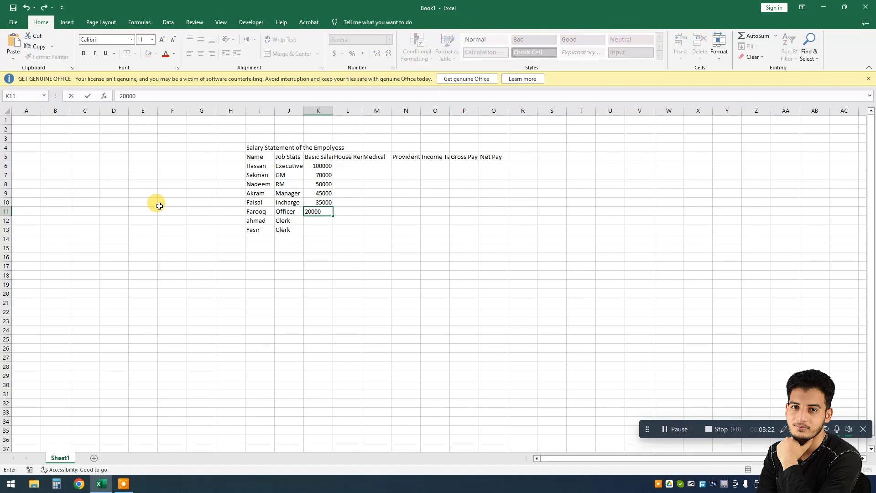
pyautogui.press('BackSpace')
pyautogui.press('BackSpace')
pyautogui.press('BackSpace')
pyautogui.press('BackSpace')
pyautogui.press('BackSpace')
pyautogui.write('30000')
pyautogui.press('Return')
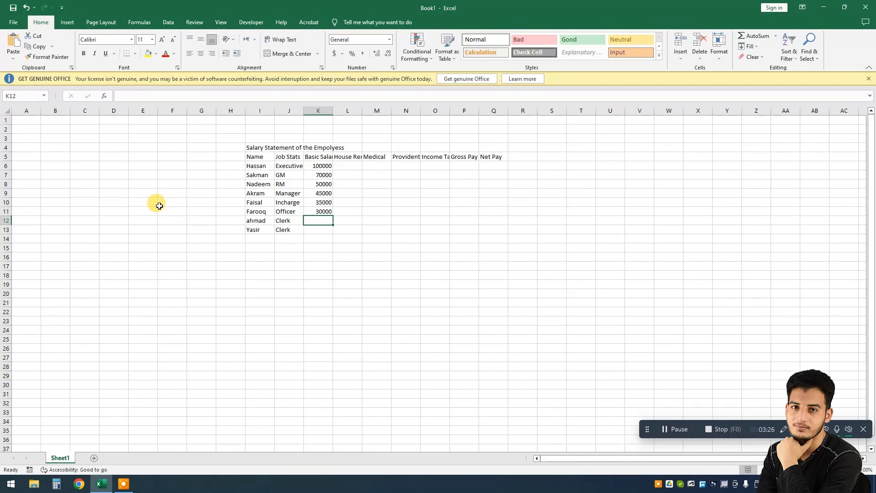
pyautogui.write('25000')
pyautogui.press('Return')
pyautogui.write('2000')
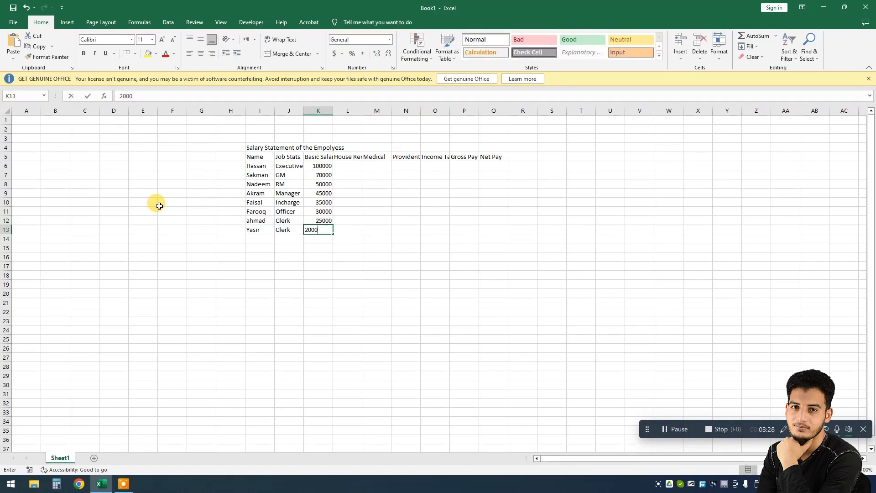
pyautogui.write('0')
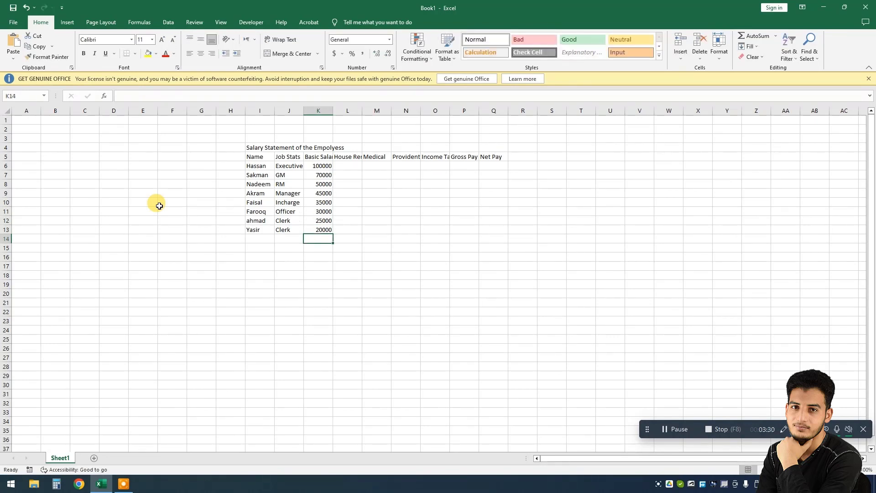
# Step: Add a Criteria heading in cell S5, beside the salary table
pyautogui.click(574, 158)
pyautogui.click(553, 157)
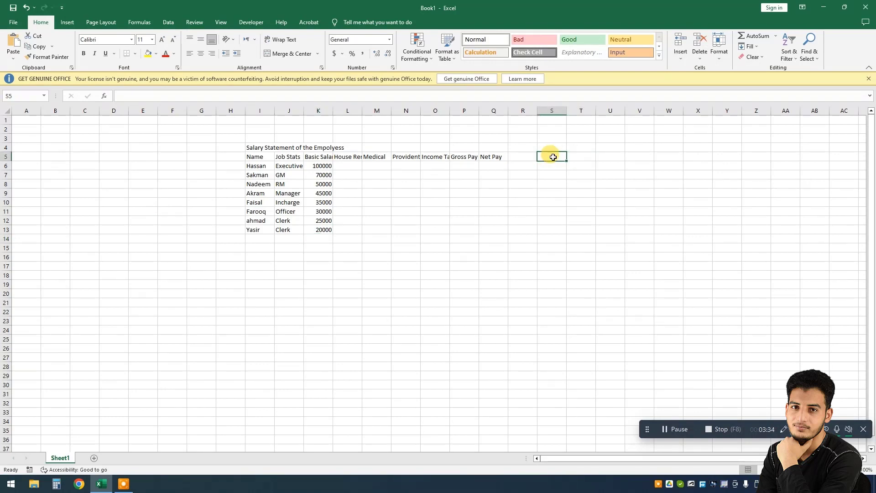
pyautogui.write('Criteria')
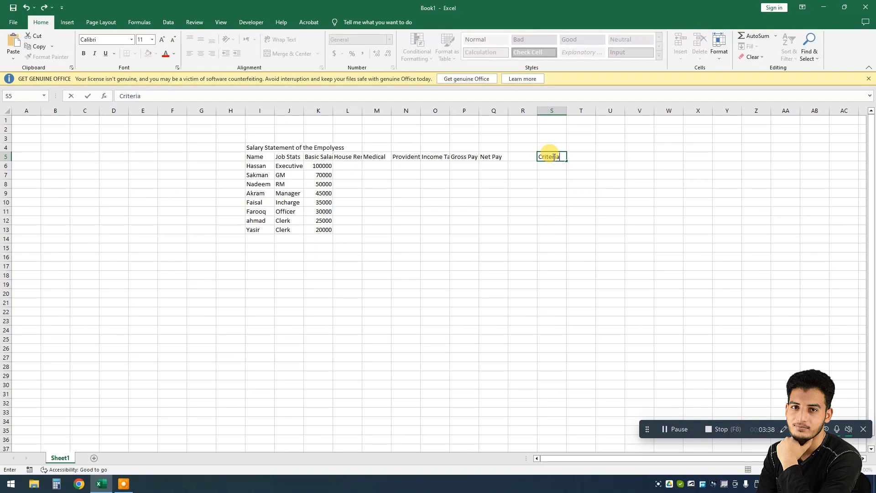
pyautogui.press('Return')
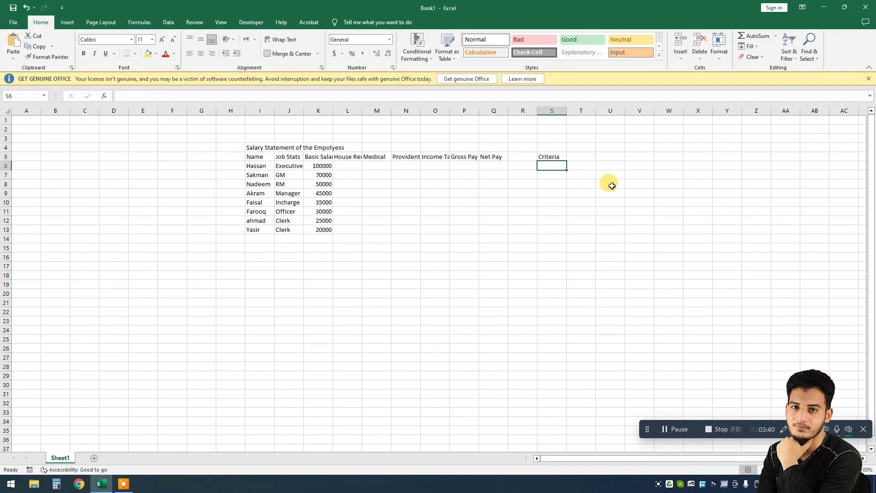
# Step: Add a House Rent criterion in S6 with a rate of 7% beside it
pyautogui.write('House')
pyautogui.press('Tab')
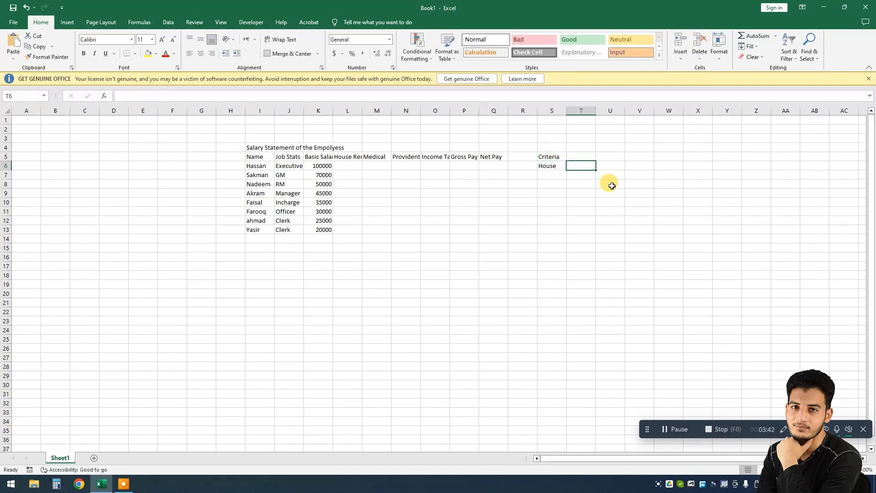
pyautogui.press('Left')
pyautogui.press('F2')
pyautogui.write('Rent')
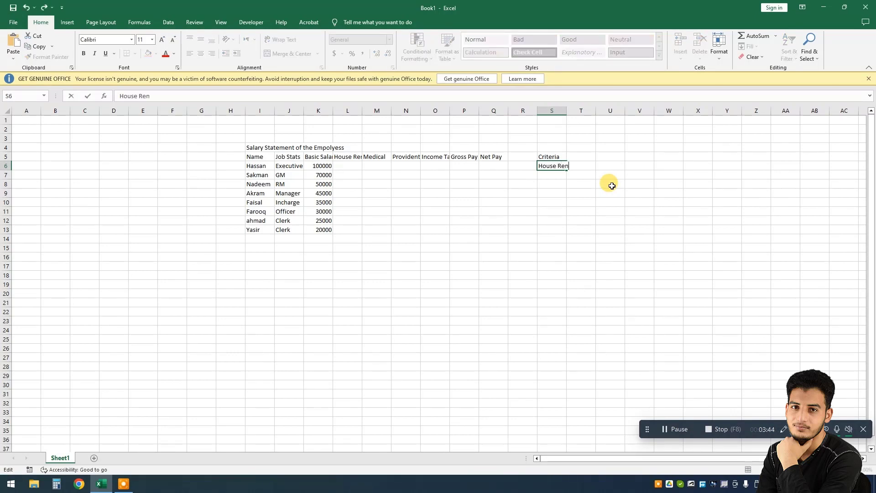
pyautogui.press('Tab')
pyautogui.write('7')
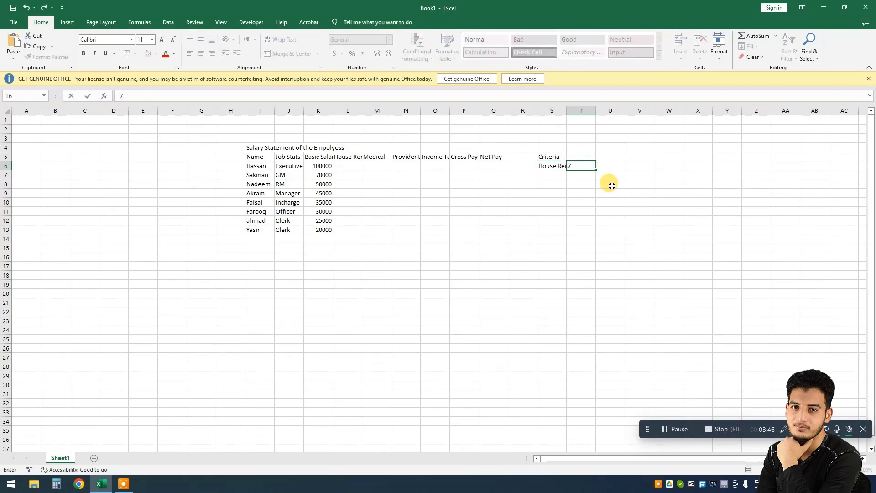
pyautogui.press('Return')
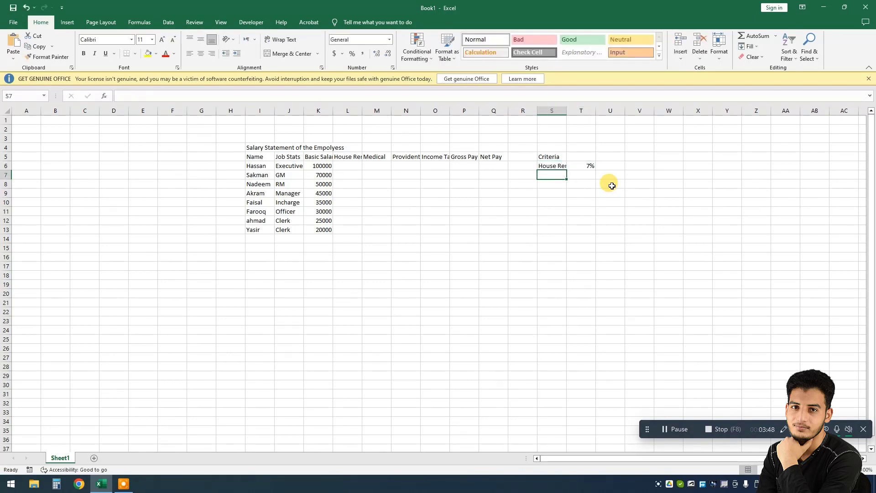
# Step: Add a Medical criterion below it with a rate of 0.50%
pyautogui.write('Medic')
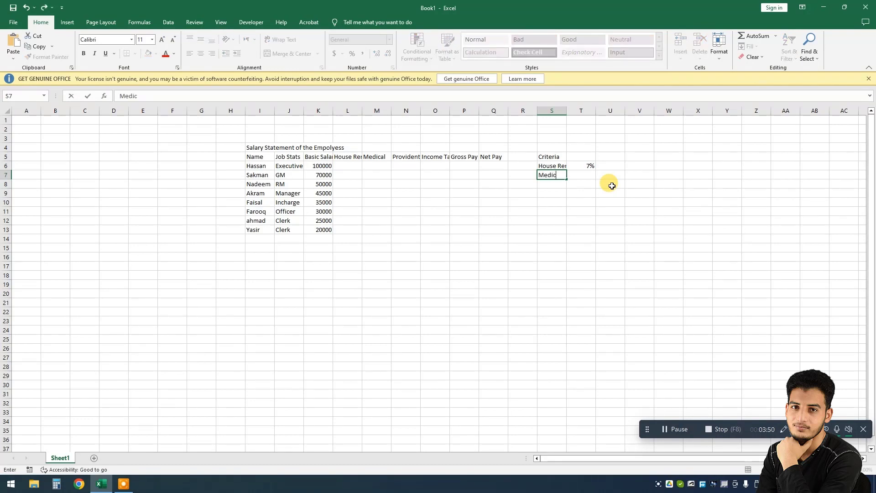
pyautogui.write('al')
pyautogui.press('Tab')
pyautogui.write('0.520')
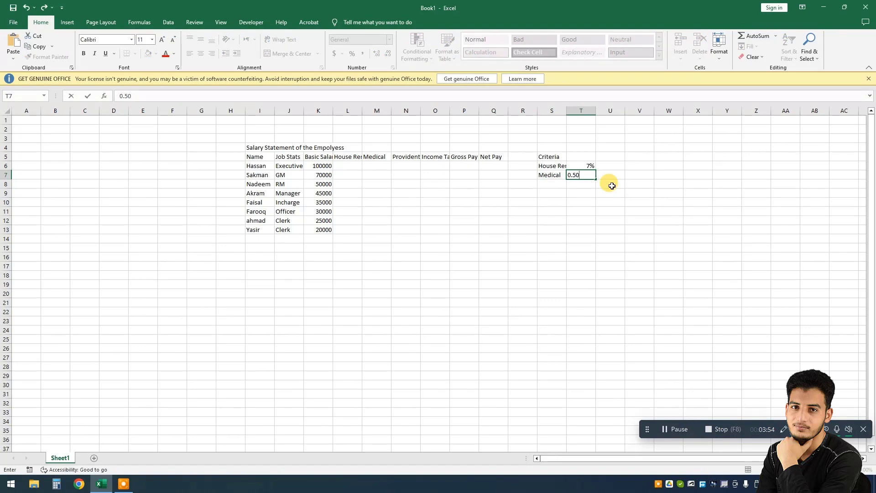
pyautogui.press('Return')
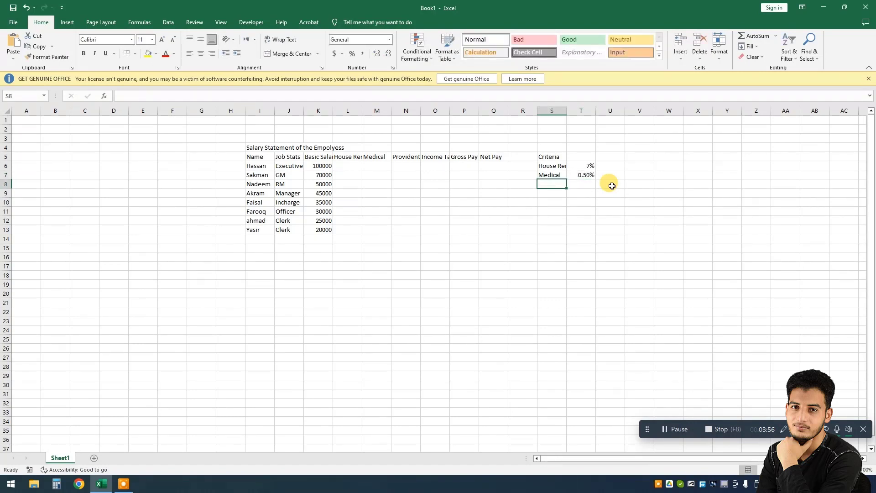
# Step: Add a P-Fund criterion below Medical with a rate of 2%
pyautogui.write('P-')
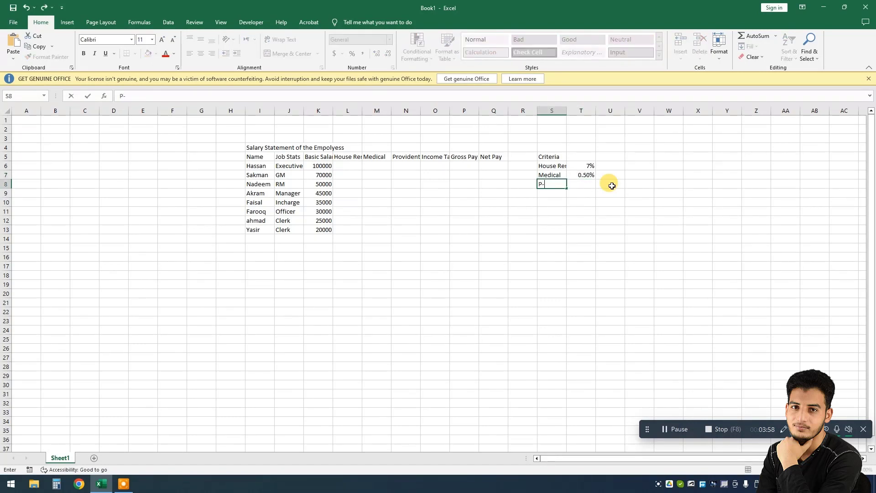
pyautogui.write('Fund')
pyautogui.press('Tab')
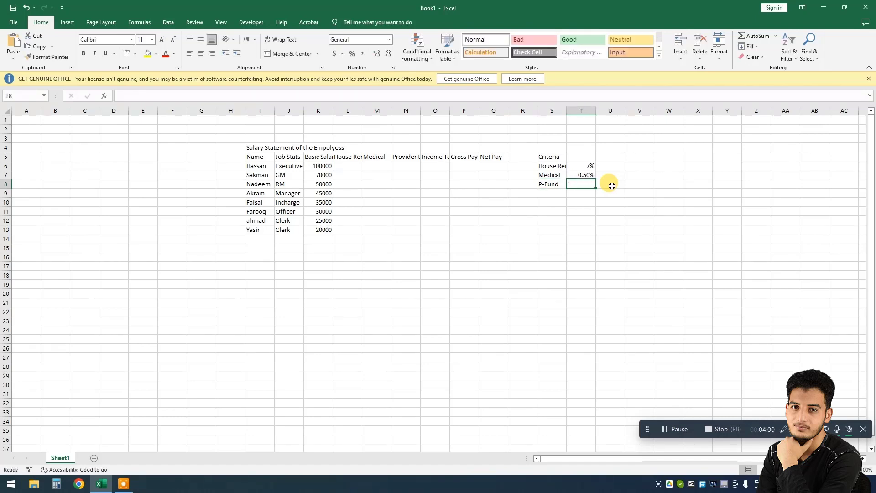
pyautogui.write('2@')
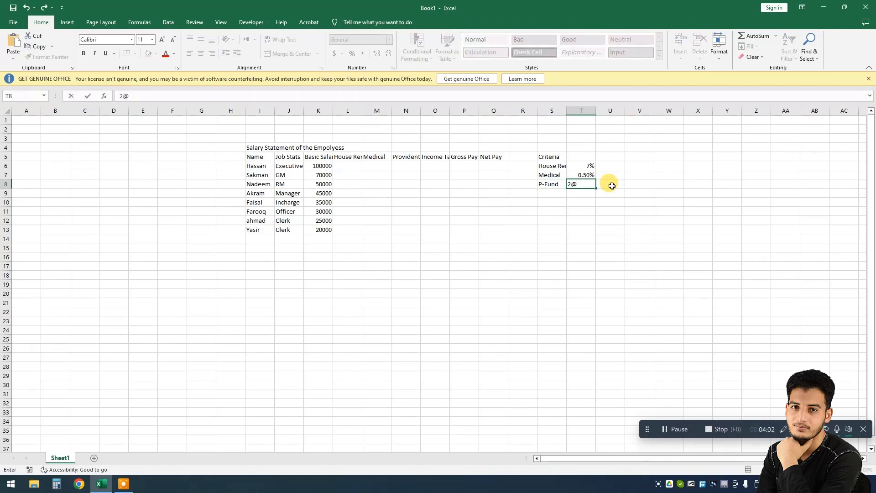
pyautogui.write('%')
pyautogui.press('Return')
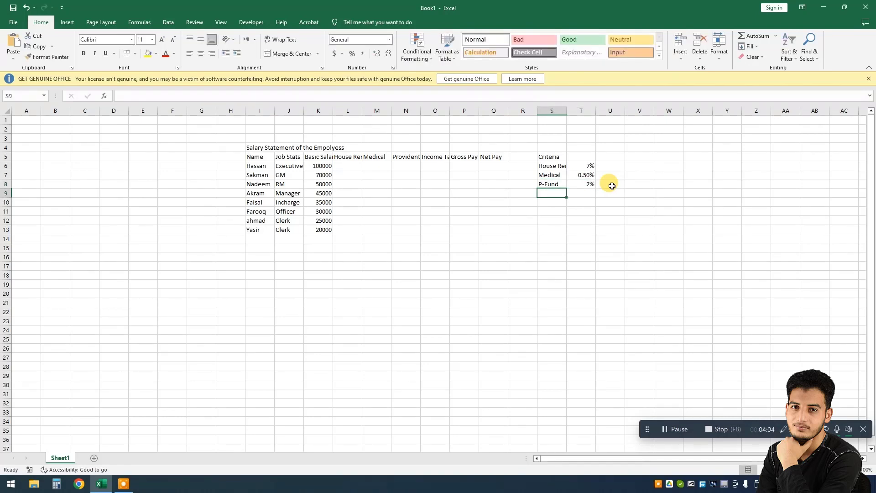
# Step: Add an Income Tax criterion below P-Fund with a rate of 0.25%
pyautogui.write('U')
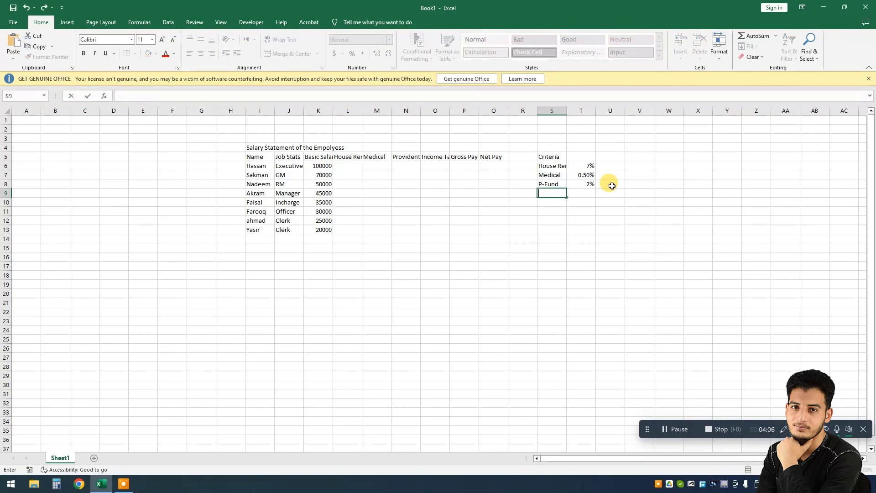
pyautogui.write('Income Tax')
pyautogui.press('Tab')
pyautogui.write('0.25')
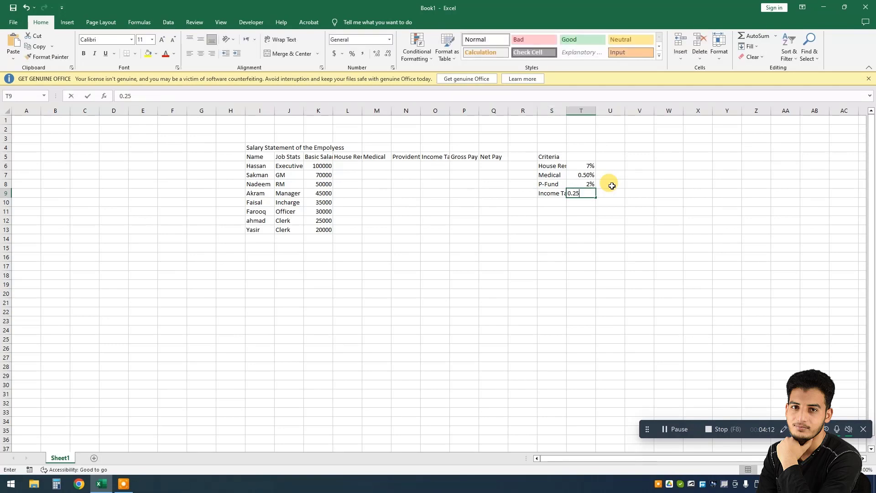
pyautogui.write('%')
pyautogui.press('Return')
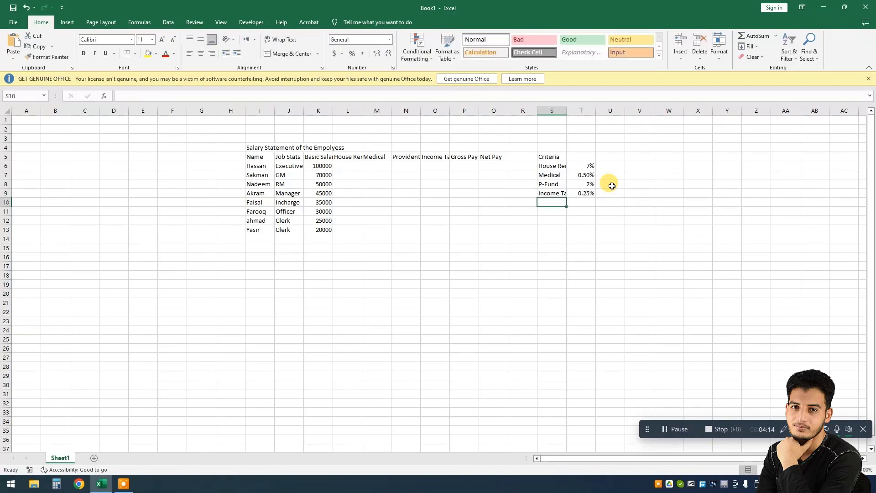
# Step: Merge and center the Salary Statement title across cells I4 to Q4
pyautogui.press('Up')
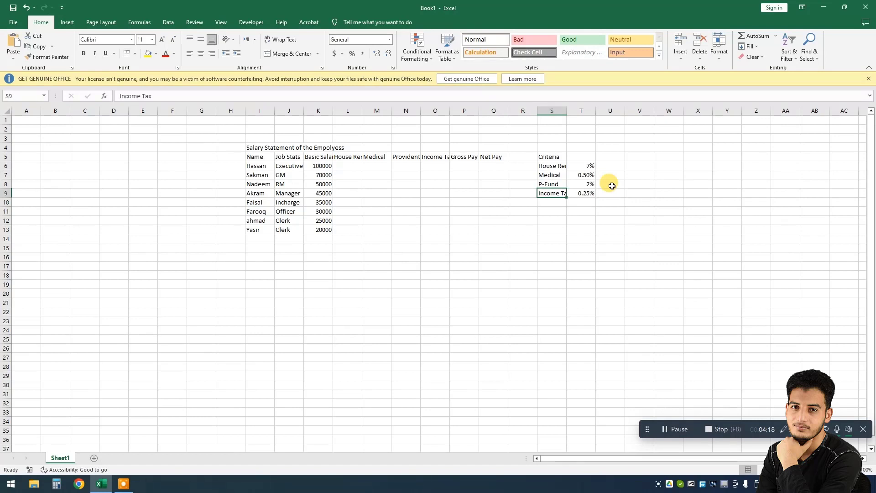
pyautogui.press('Left')
pyautogui.press('Left')
pyautogui.press('Left')
pyautogui.press('Left')
pyautogui.press('Left')
pyautogui.press('Left')
pyautogui.press('Left')
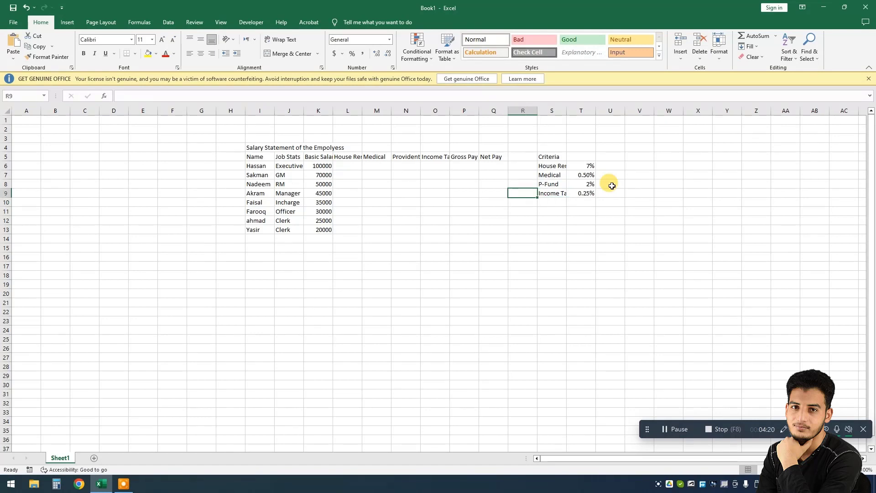
pyautogui.press('Up')
pyautogui.press('Left')
pyautogui.press('Left')
pyautogui.press('Up')
pyautogui.press('Up')
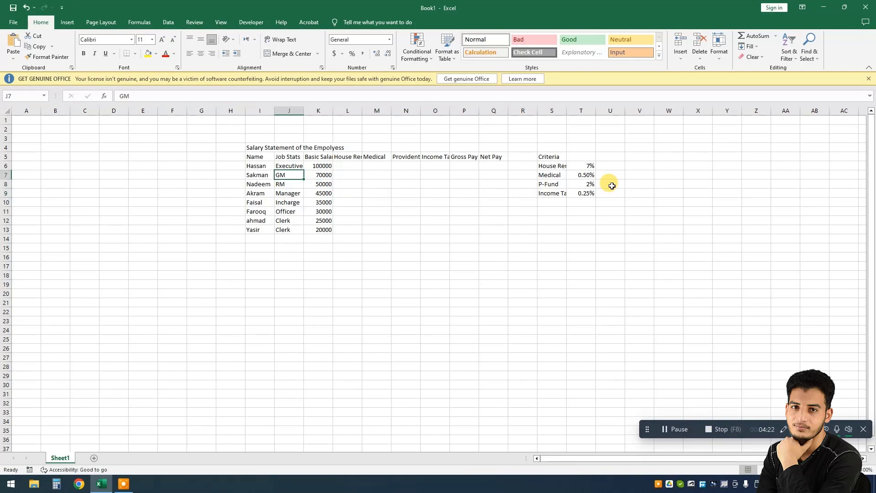
pyautogui.press('Left')
pyautogui.press('Up')
pyautogui.press('Up')
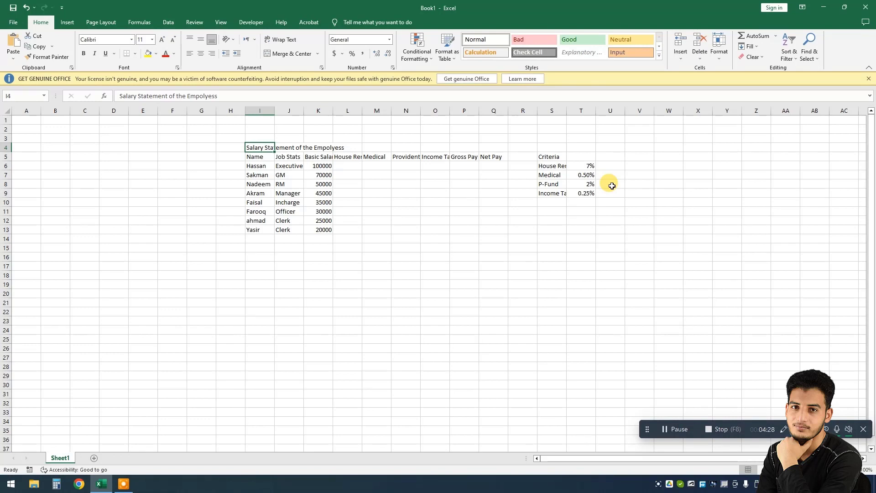
pyautogui.hotkey('shift', 'Right')
pyautogui.hotkey('shift', 'Right')
pyautogui.hotkey('shift', 'Right')
pyautogui.hotkey('shift', 'Right')
pyautogui.hotkey('shift', 'Right')
pyautogui.hotkey('shift', 'Right')
pyautogui.hotkey('shift', 'Right')
pyautogui.hotkey('shift', 'Right')
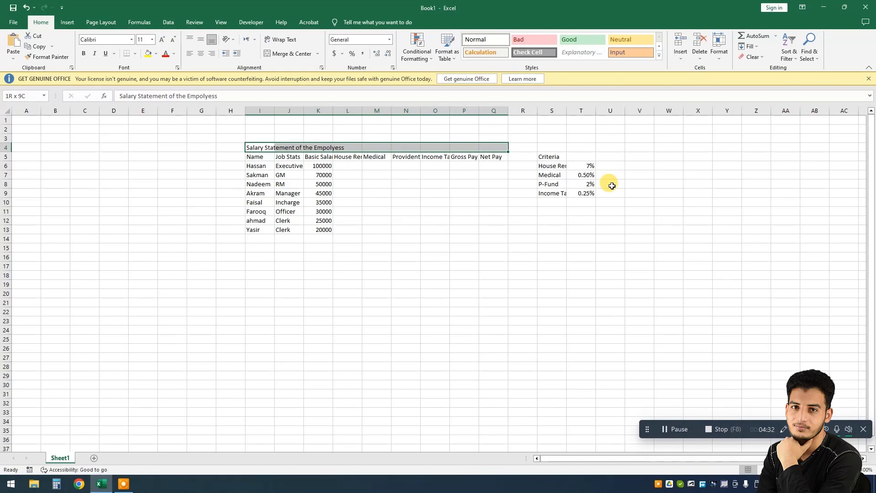
pyautogui.click(291, 54)
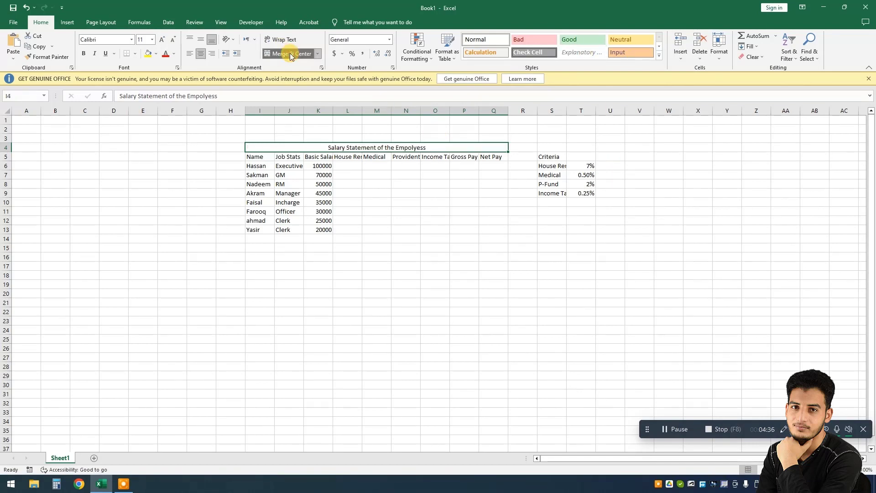
# Step: Format the title as bold, vertically middle-aligned, with font size 20
pyautogui.click(199, 41)
pyautogui.click(83, 54)
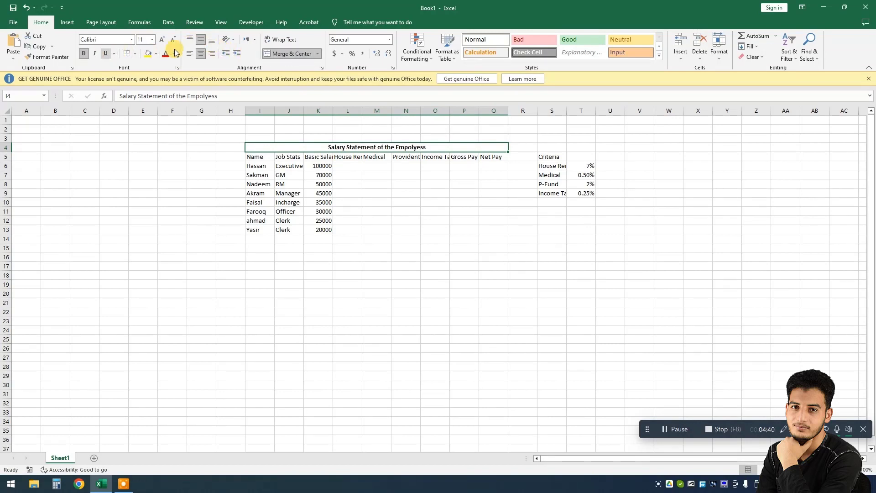
pyautogui.click(162, 40)
pyautogui.click(162, 40)
pyautogui.click(163, 40)
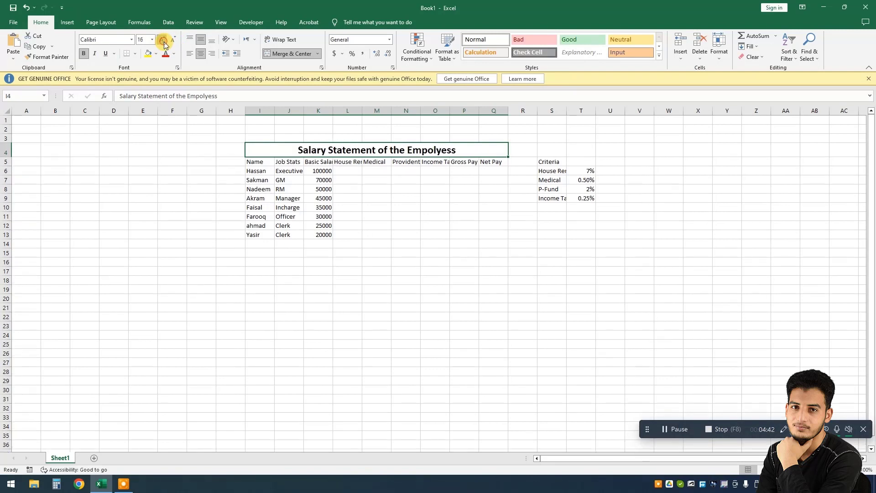
pyautogui.click(162, 40)
pyautogui.click(163, 40)
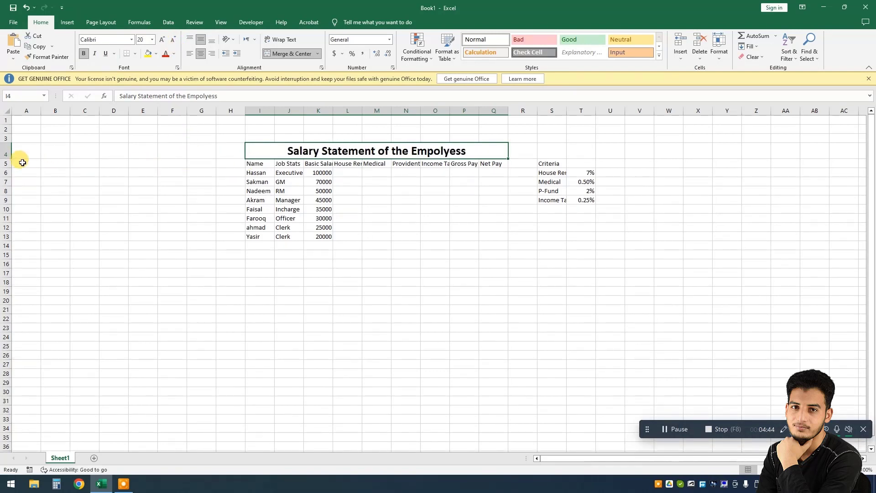
# Step: Make the header row 5 bold, centered horizontally and vertically, with wrapped text
pyautogui.click(5, 164)
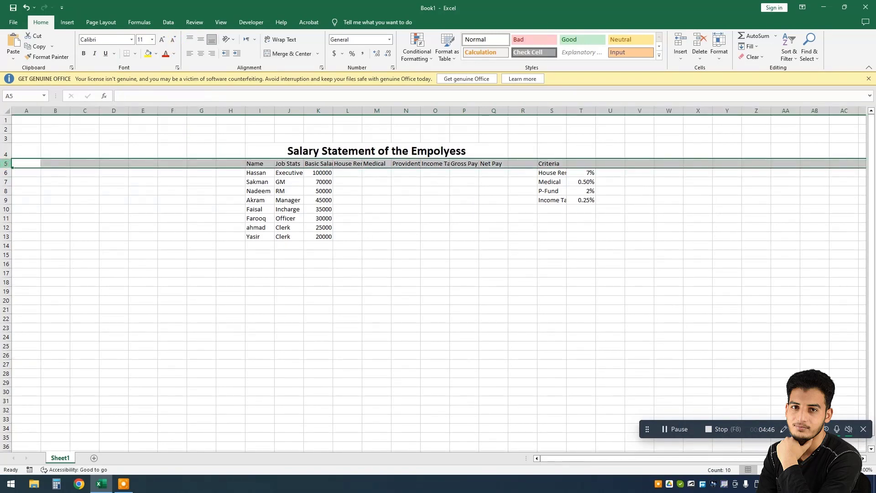
pyautogui.click(201, 53)
pyautogui.click(200, 39)
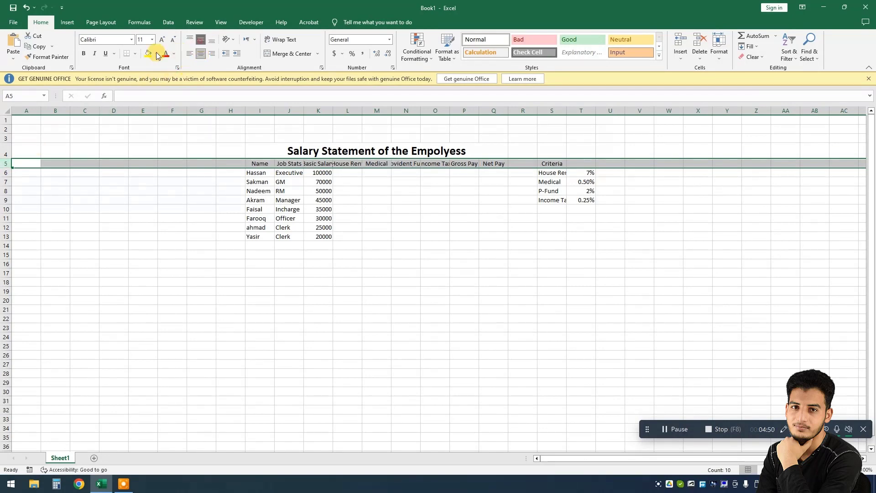
pyautogui.click(83, 53)
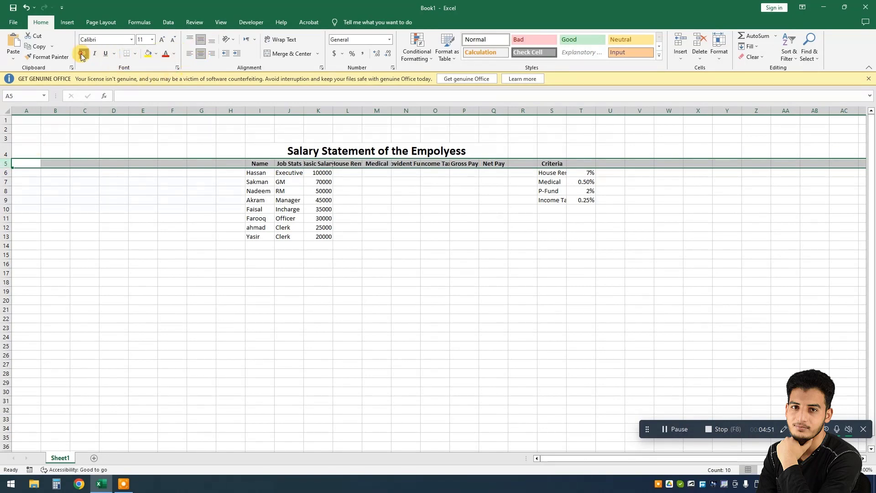
pyautogui.click(279, 43)
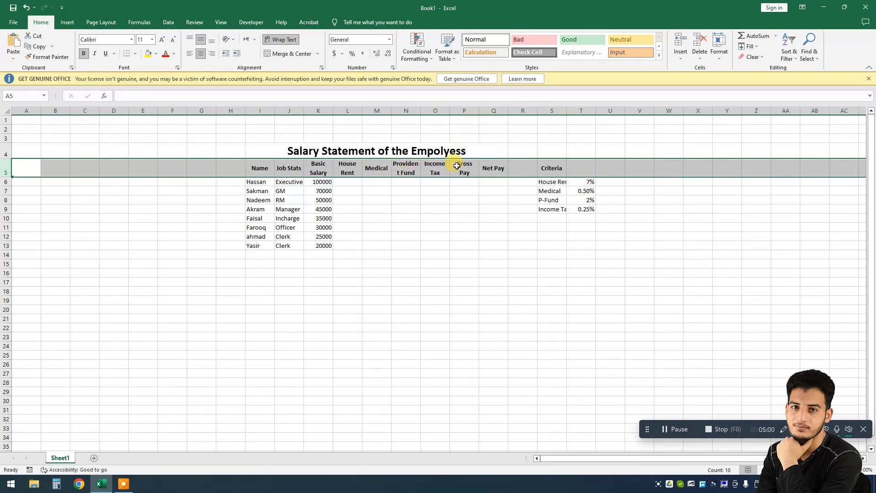
# Step: Widen the salary table columns I through Q so the headers fit
pyautogui.click(403, 172)
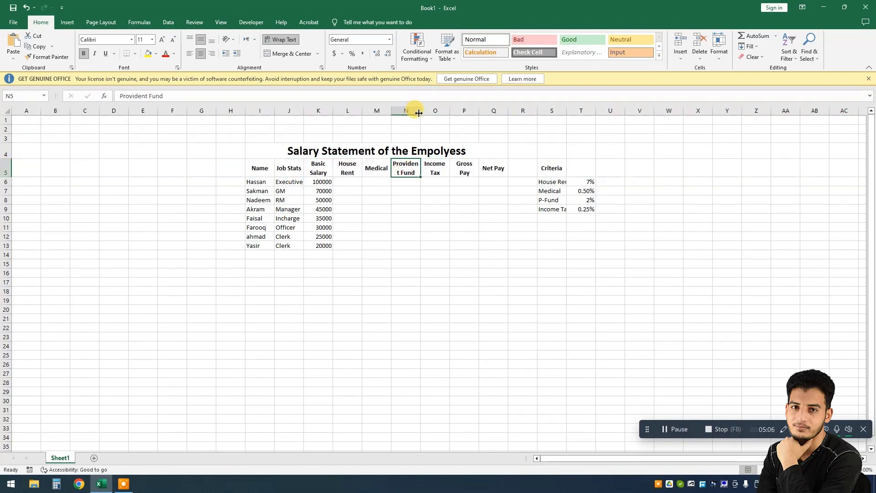
pyautogui.moveTo(419, 113); pyautogui.dragTo(424, 113)
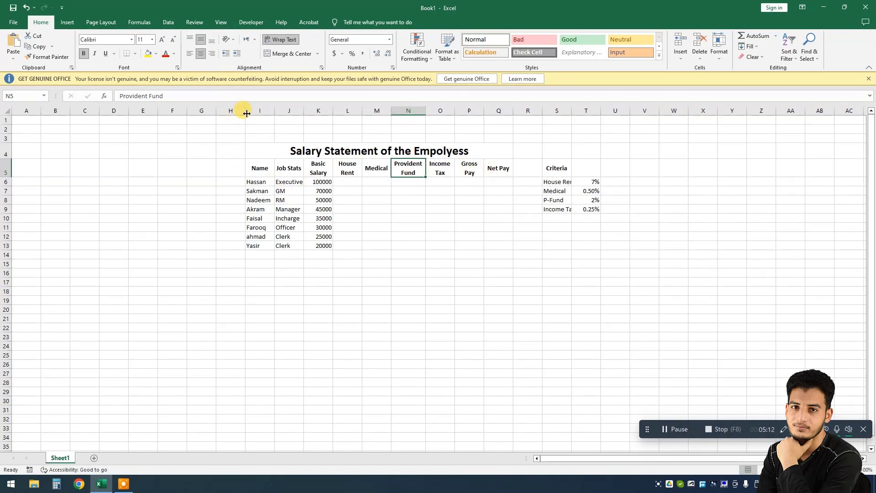
pyautogui.moveTo(256, 111); pyautogui.dragTo(489, 129)
pyautogui.moveTo(391, 112); pyautogui.dragTo(399, 111)
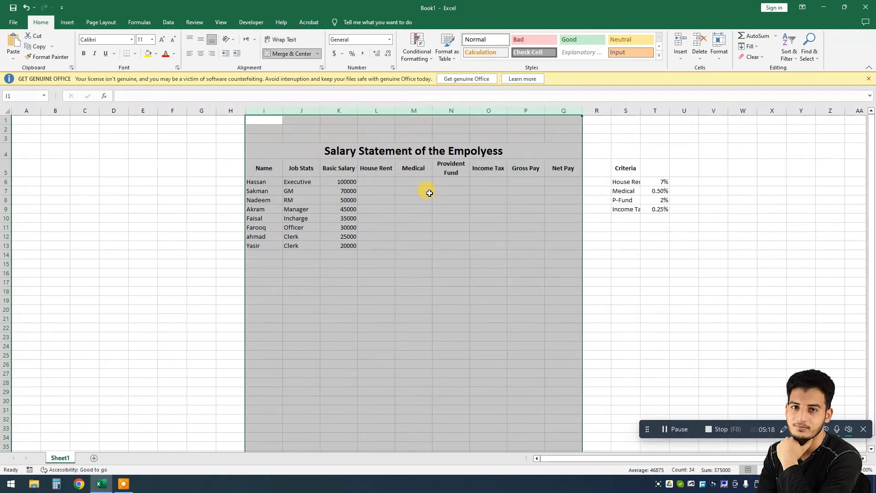
pyautogui.click(451, 210)
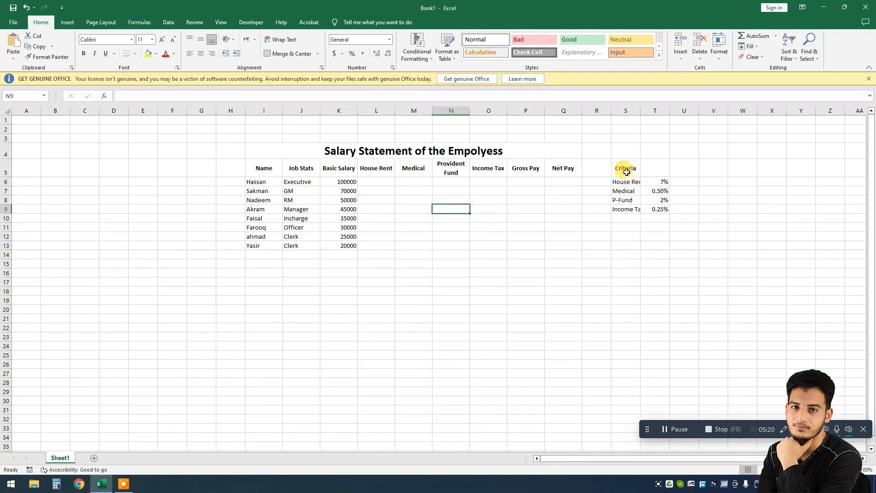
# Step: Merge and center the Criteria heading over S5:T5 at font size 16, and widen column S
pyautogui.moveTo(623, 173); pyautogui.dragTo(648, 170)
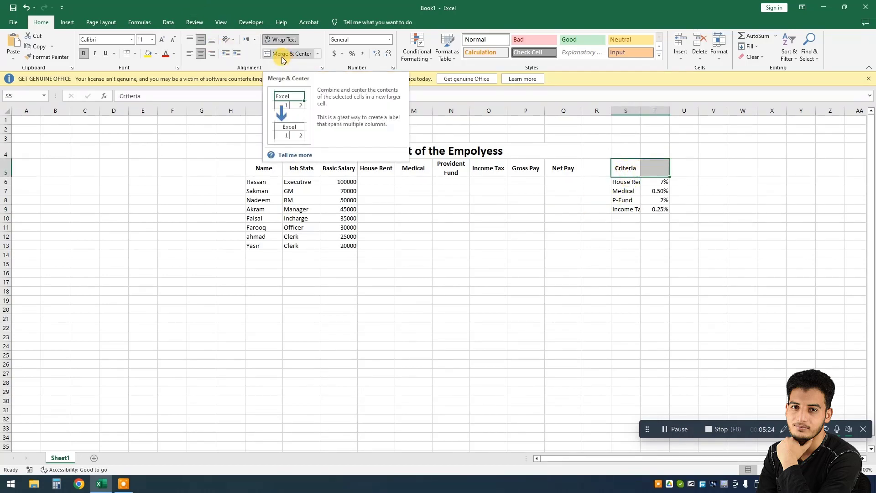
pyautogui.click(281, 55)
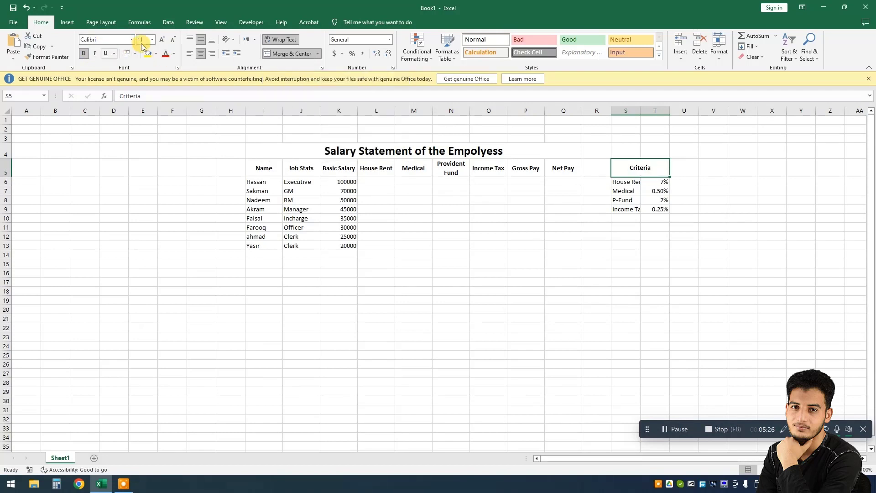
pyautogui.click(161, 40)
pyautogui.click(161, 40)
pyautogui.click(161, 40)
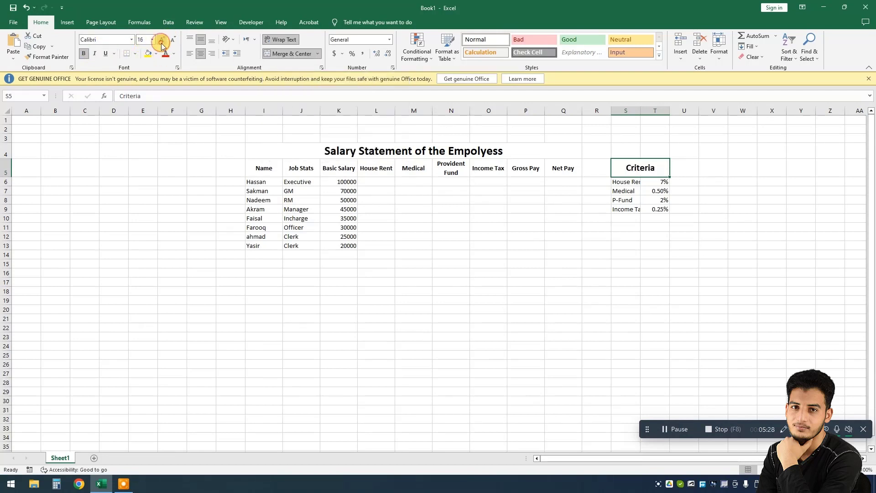
pyautogui.moveTo(641, 114)
pyautogui.mouseDown()
pyautogui.moveTo(688, 114)
pyautogui.moveTo(652, 114)
pyautogui.mouseUp()
pyautogui.click(619, 300)
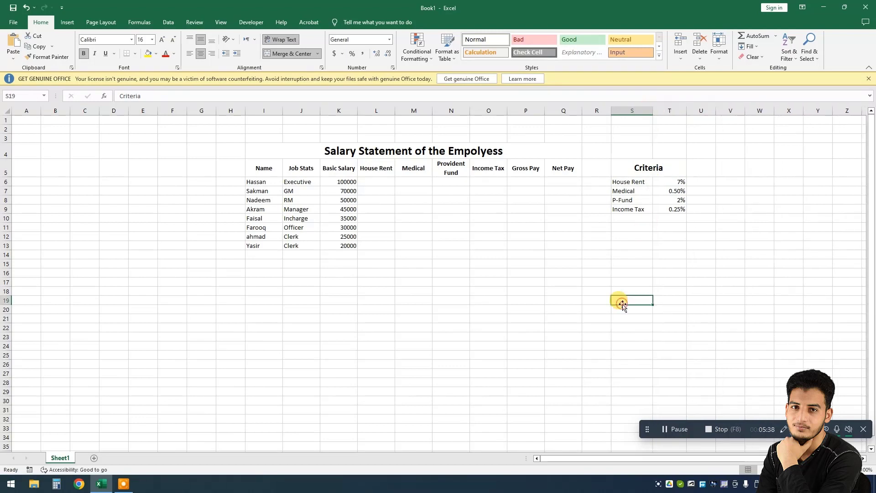
# Step: Apply all borders to the salary table from I4 to Q13
pyautogui.moveTo(385, 151); pyautogui.dragTo(377, 249)
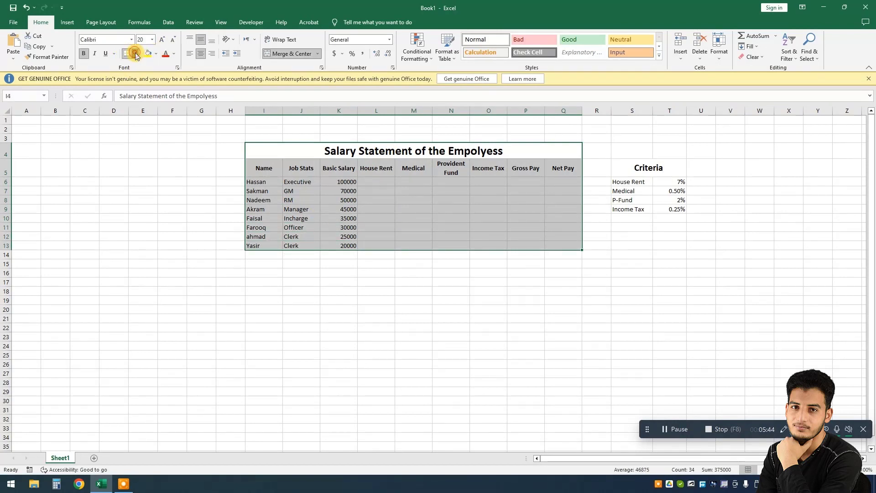
pyautogui.click(135, 54)
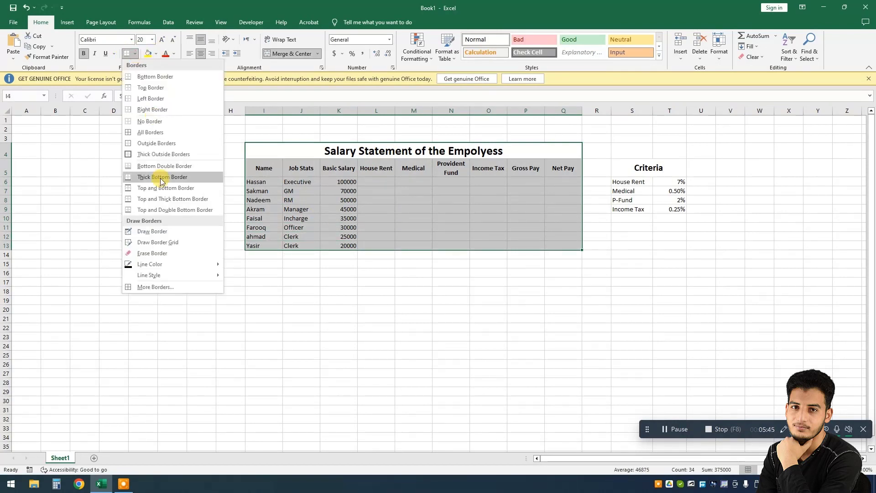
pyautogui.click(151, 142)
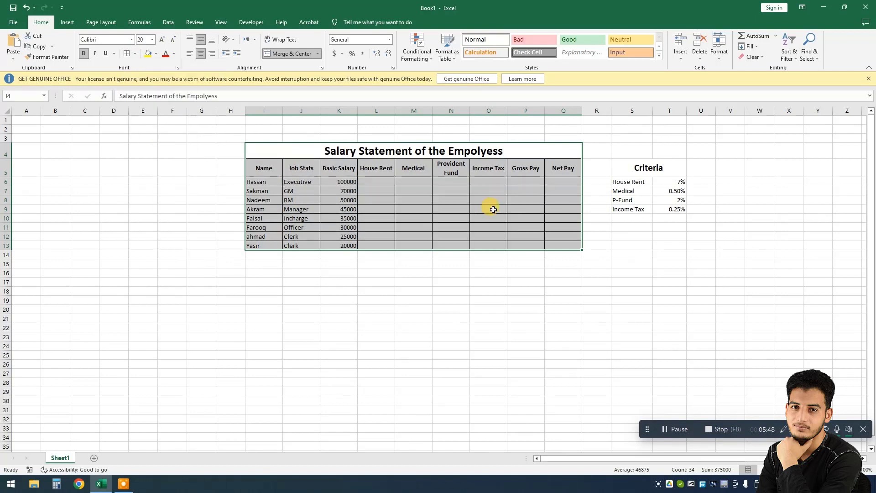
# Step: Apply all borders to the Criteria table from S5 to T9
pyautogui.click(663, 228)
pyautogui.moveTo(666, 172); pyautogui.dragTo(663, 209)
pyautogui.click(127, 54)
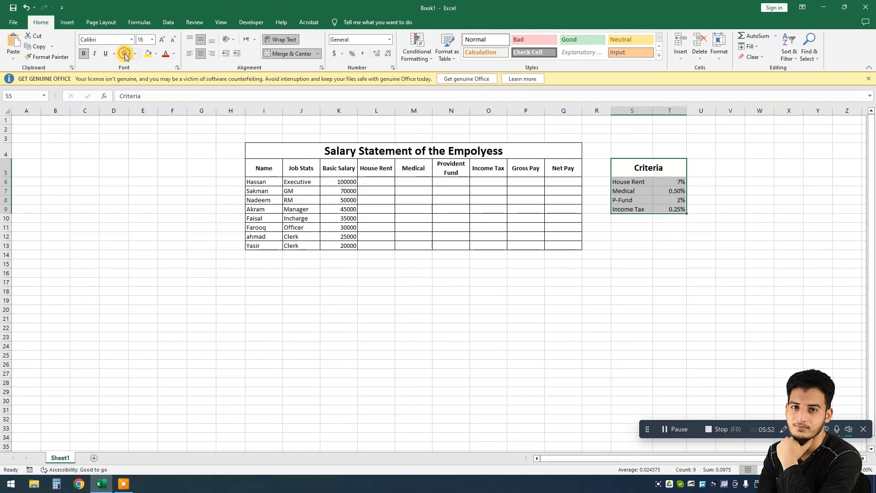
pyautogui.click(467, 207)
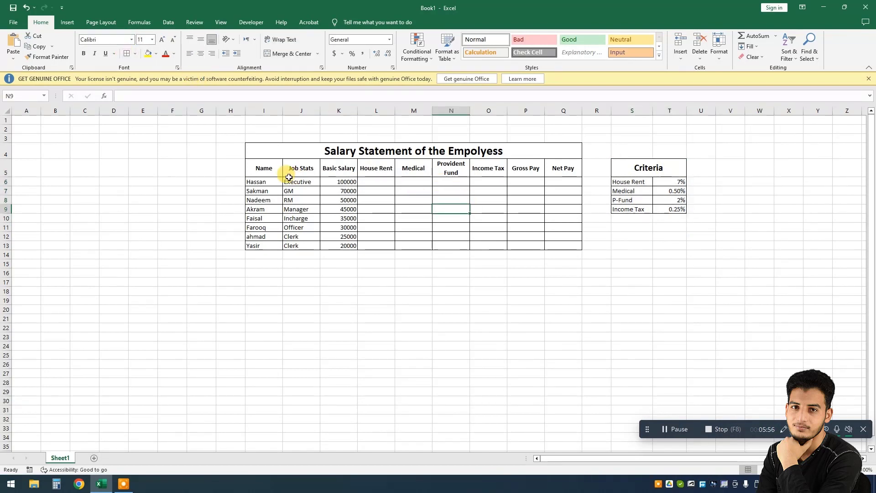
pyautogui.moveTo(255, 182); pyautogui.dragTo(561, 241)
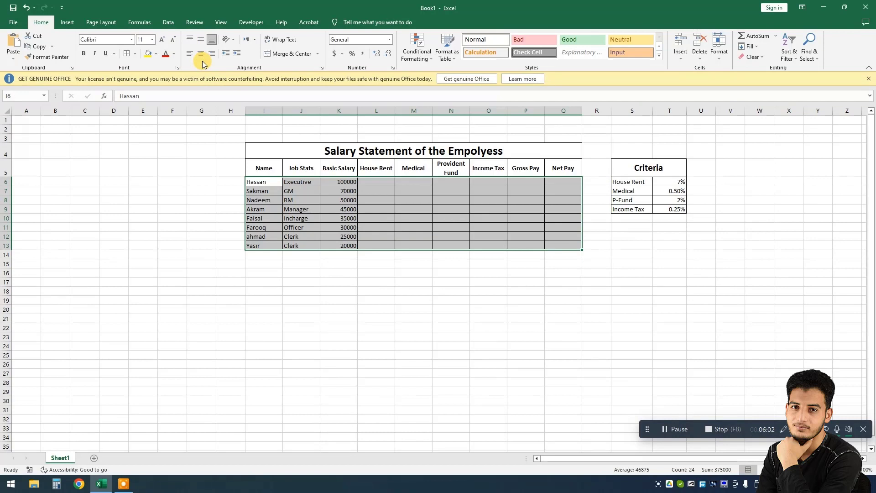
pyautogui.click(344, 191)
pyautogui.click(375, 181)
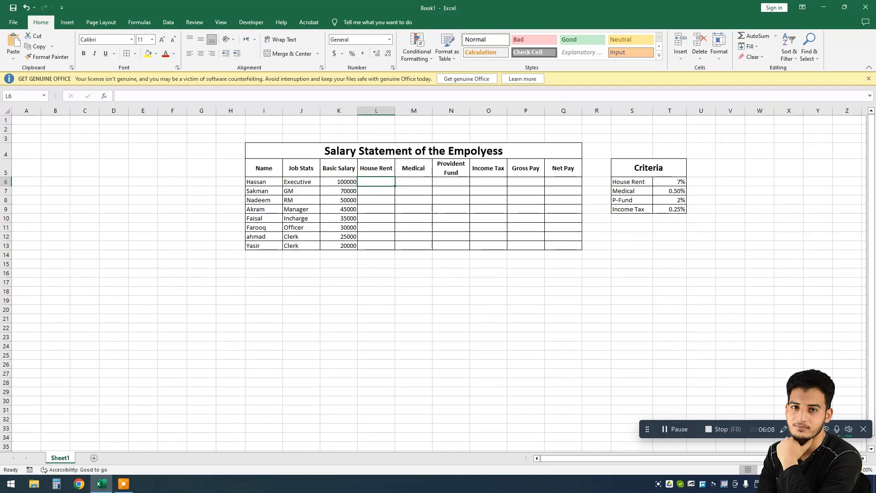
# Step: Calculate the first employee's House Rent in L6 with the formula =K6/100*7
pyautogui.keyDown('ctrl'); pyautogui.scroll(3, 433, 278); pyautogui.keyUp('ctrl')
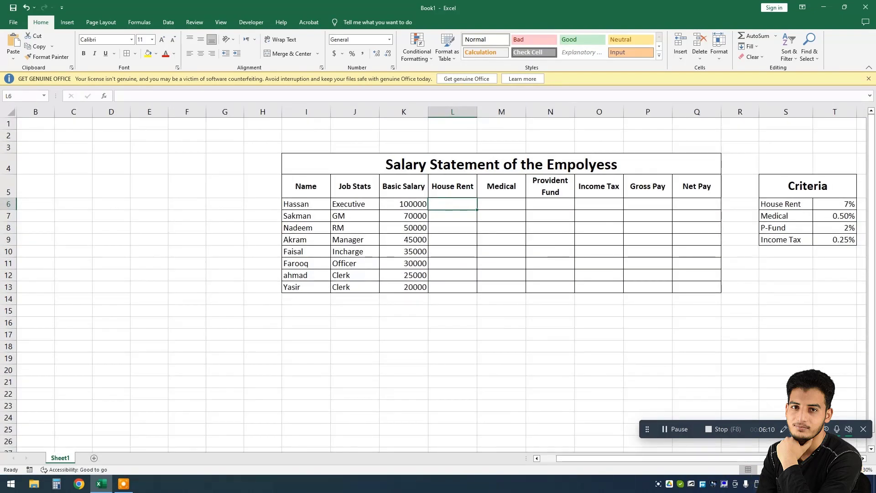
pyautogui.click(863, 458)
pyautogui.click(863, 459)
pyautogui.click(862, 458)
pyautogui.click(863, 458)
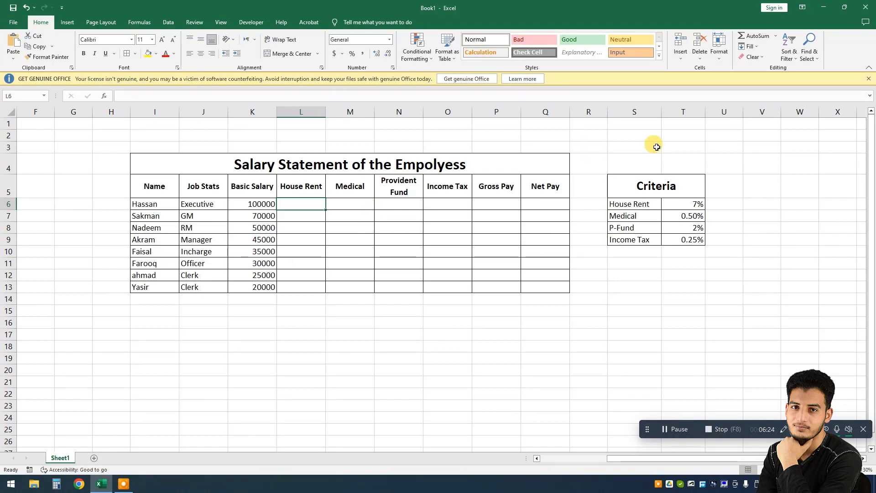
pyautogui.click(870, 80)
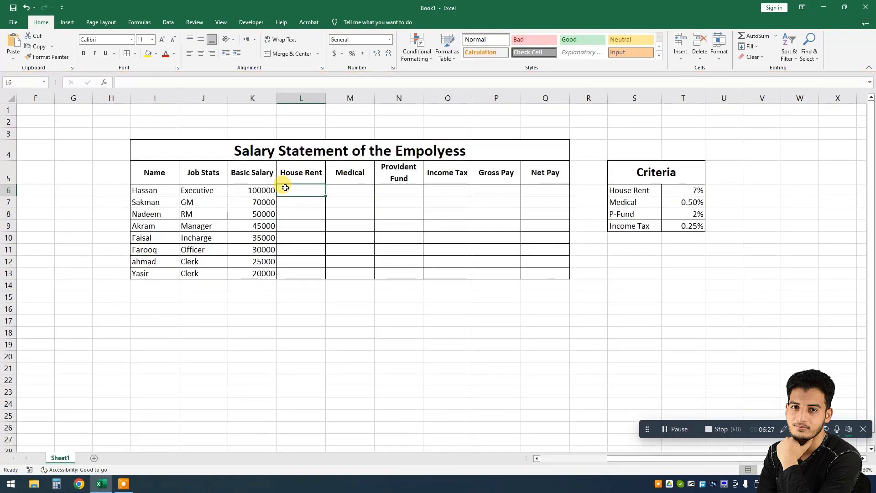
pyautogui.click(254, 190)
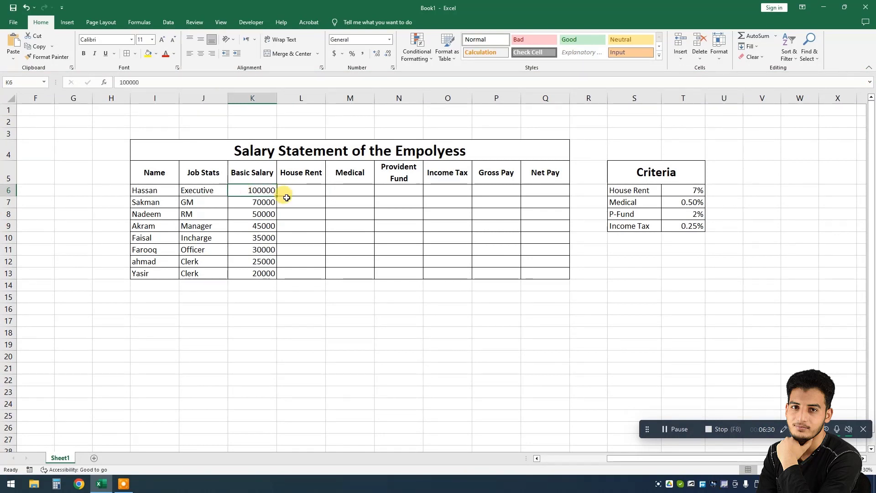
pyautogui.click(300, 191)
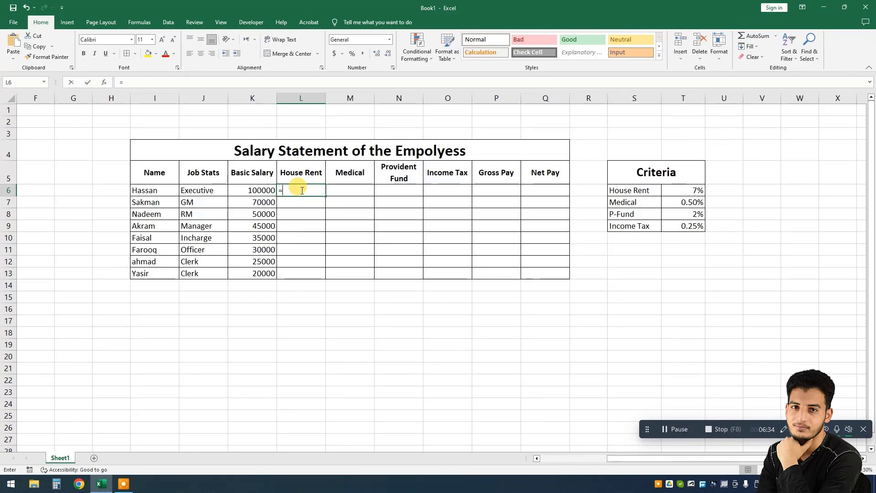
pyautogui.write('=')
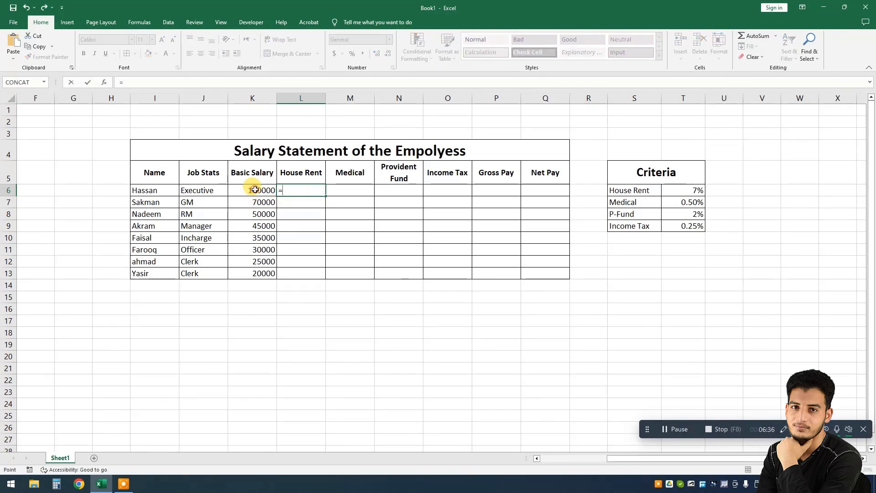
pyautogui.click(255, 190)
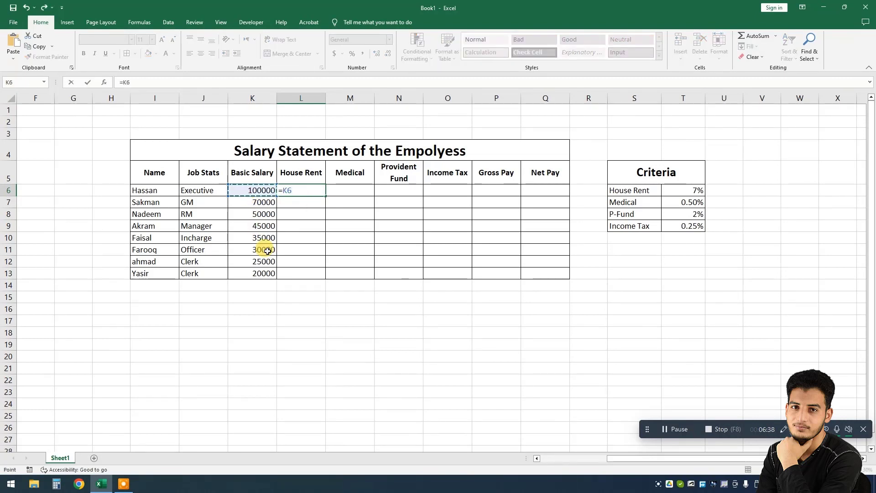
pyautogui.write('/100')
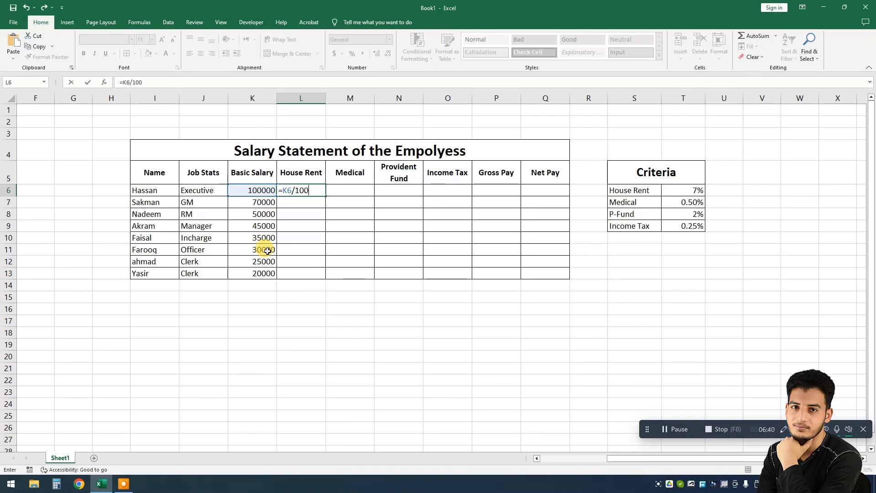
pyautogui.write('*7')
pyautogui.press('Return')
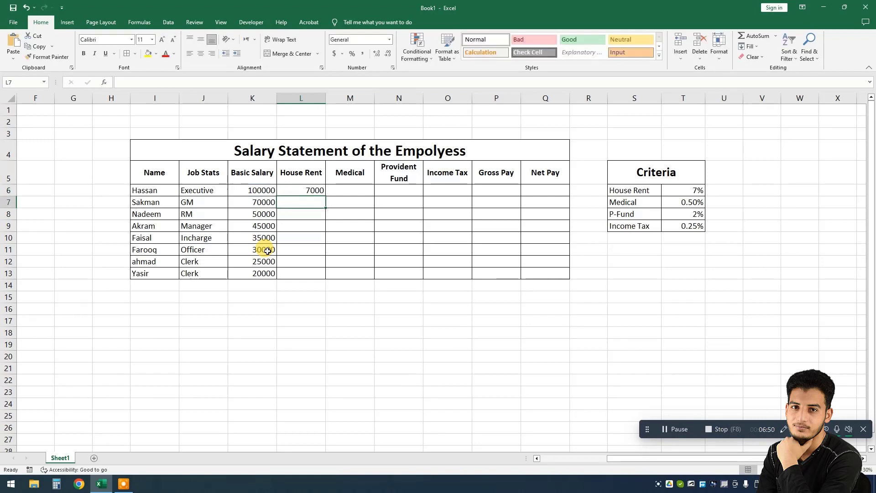
# Step: Review the House Rent formula in L6
pyautogui.press('Up')
pyautogui.press('Left')
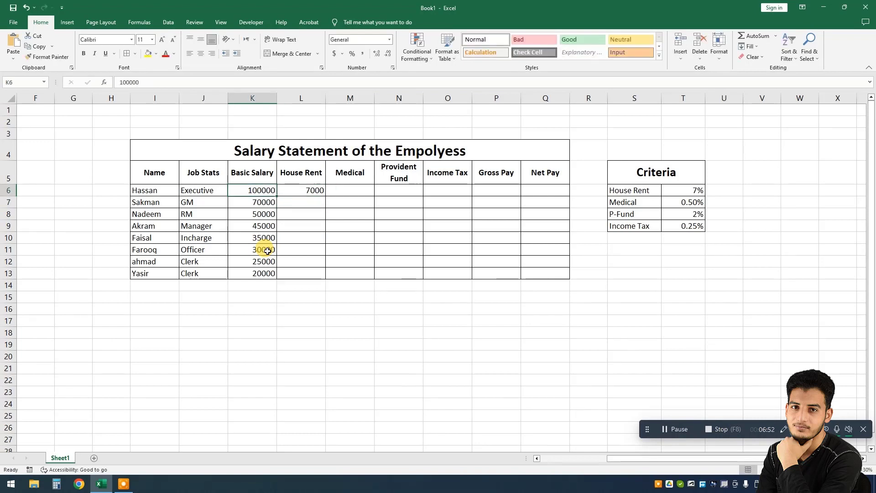
pyautogui.press('Right')
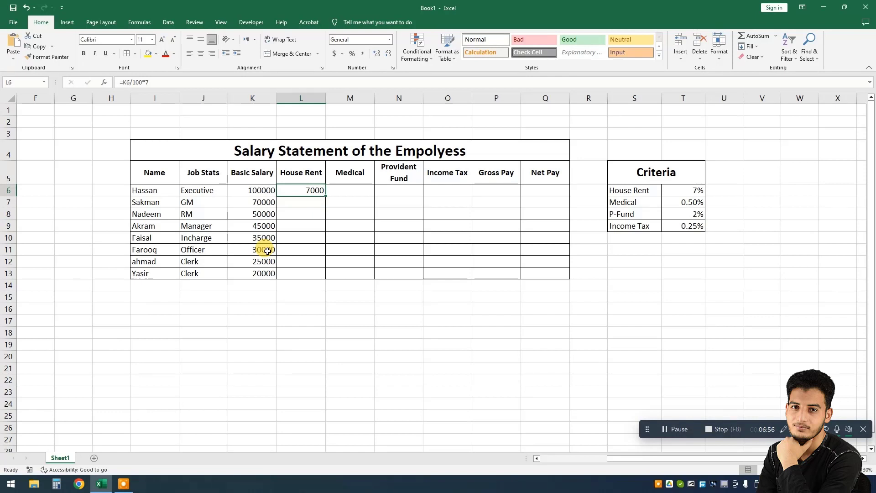
pyautogui.press('Right')
pyautogui.press('Right')
pyautogui.press('Right')
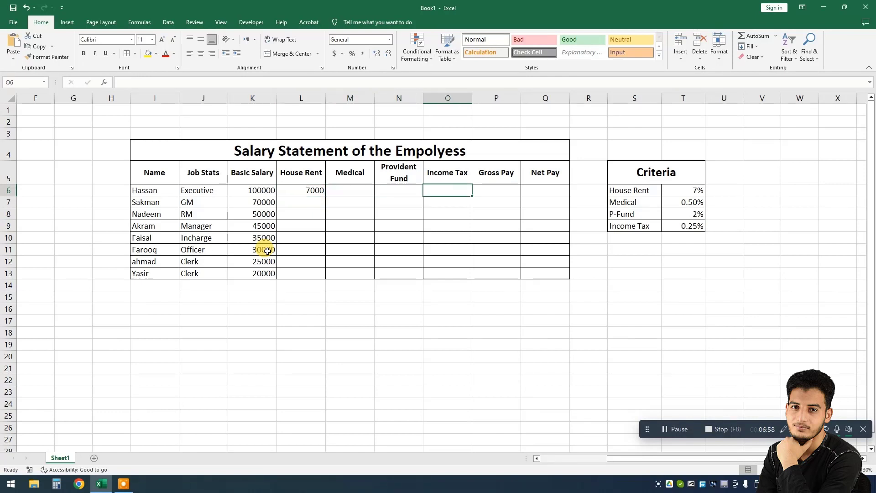
pyautogui.press('Left')
pyautogui.press('Left')
pyautogui.press('Left')
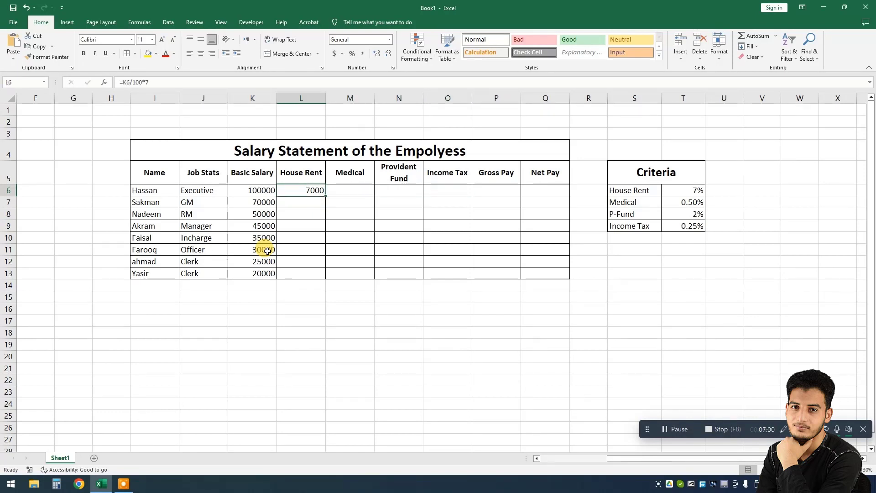
pyautogui.press('Right')
# Step: Calculate the first employee's Medical allowance in M6 with the formula =K6/100*0.5
pyautogui.write('=')
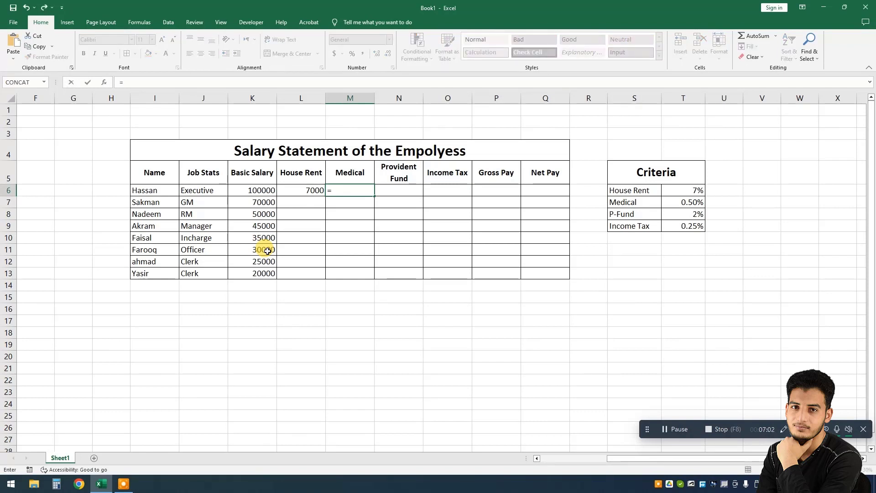
pyautogui.press('Left')
pyautogui.press('Left')
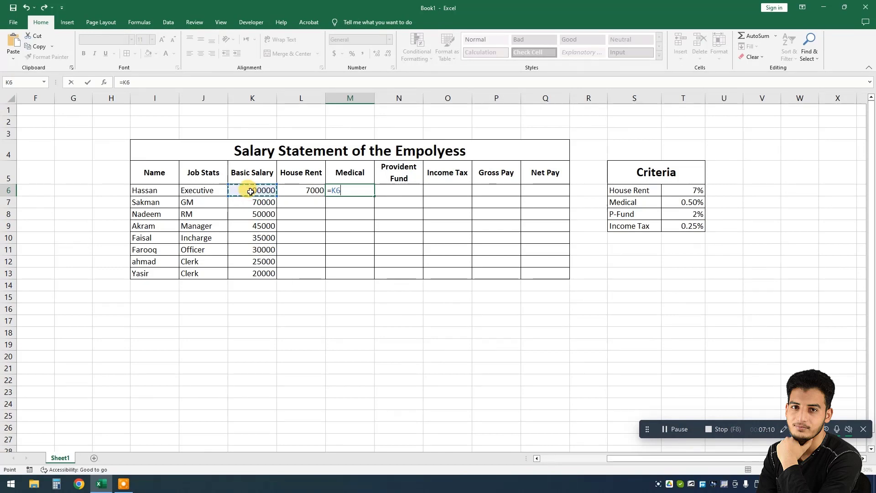
pyautogui.write('/100')
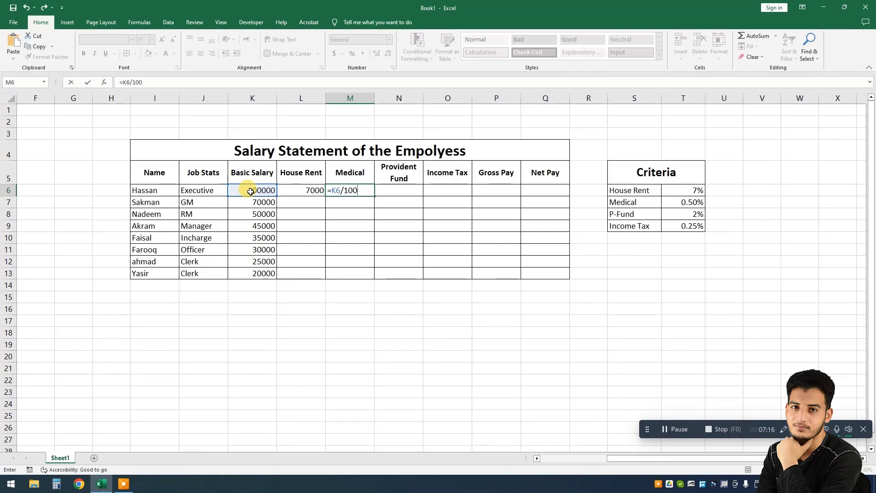
pyautogui.write('*')
pyautogui.write('0.50')
pyautogui.press('BackSpace')
pyautogui.press('Return')
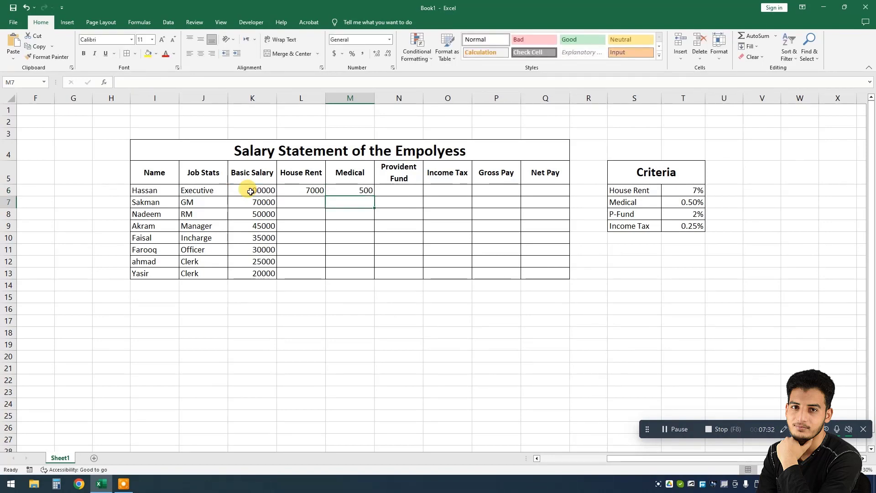
# Step: Calculate the first employee's Provident Fund in N6 with the formula =K6/100*2
pyautogui.press('Up')
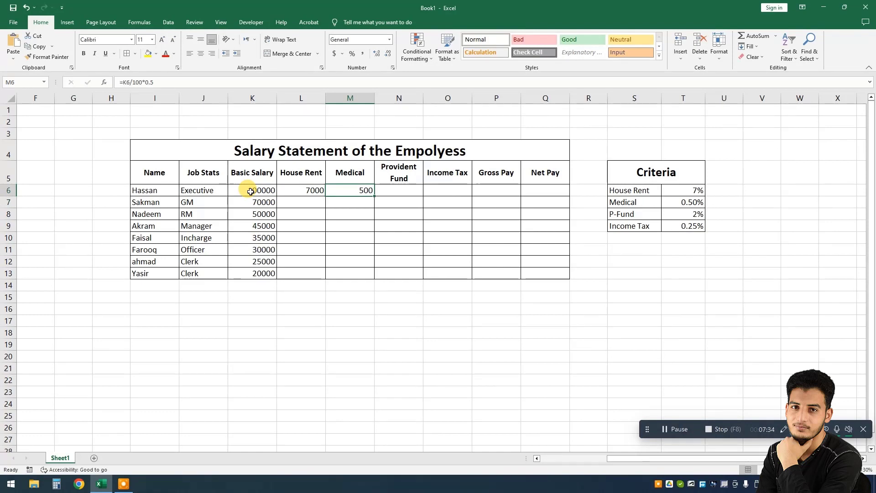
pyautogui.press('Right')
pyautogui.write('=')
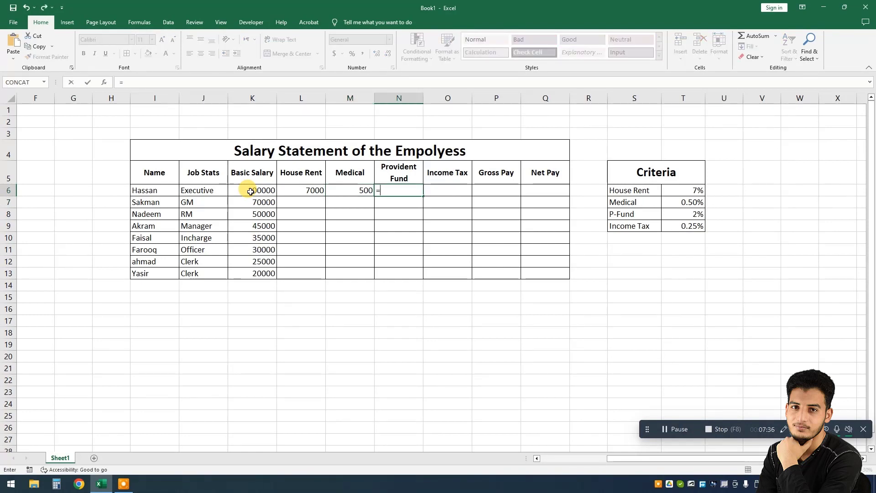
pyautogui.press('Left')
pyautogui.press('Left')
pyautogui.press('Left')
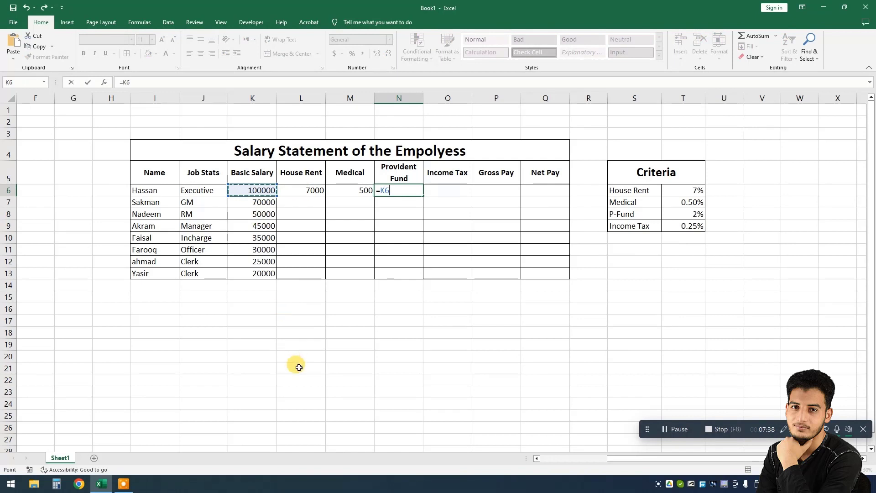
pyautogui.write('/100')
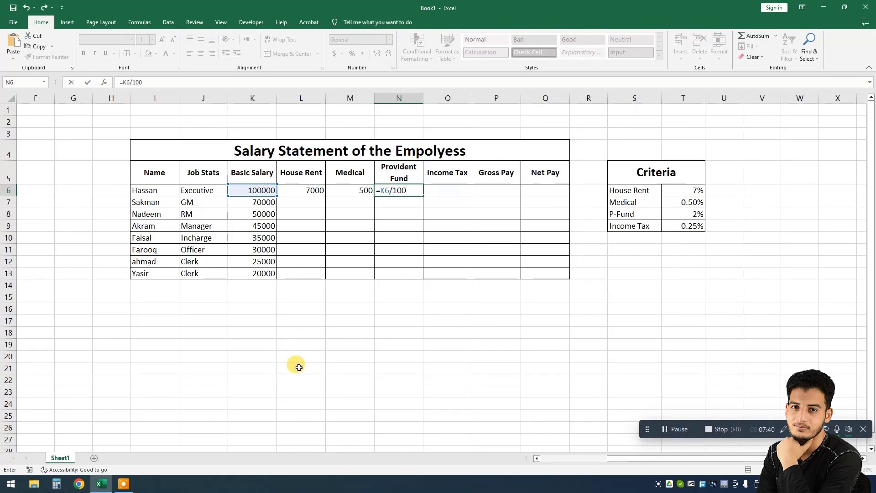
pyautogui.write('*2')
pyautogui.press('Return')
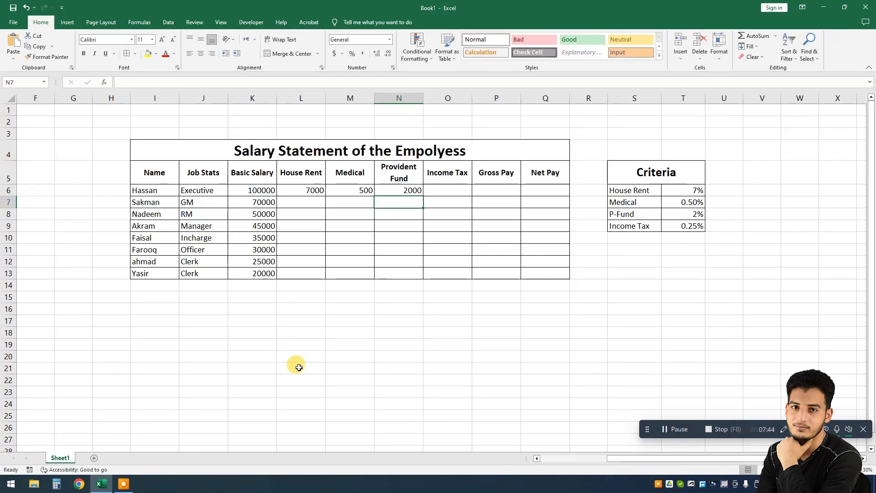
# Step: Calculate the first employee's Income Tax in O6 with the formula =K6/100*0.25
pyautogui.press('Up')
pyautogui.press('Up')
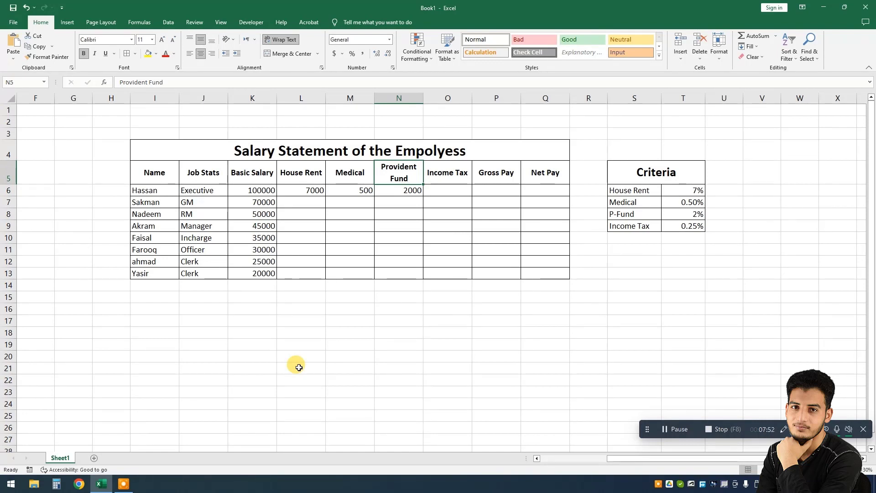
pyautogui.press('Down')
pyautogui.press('Right')
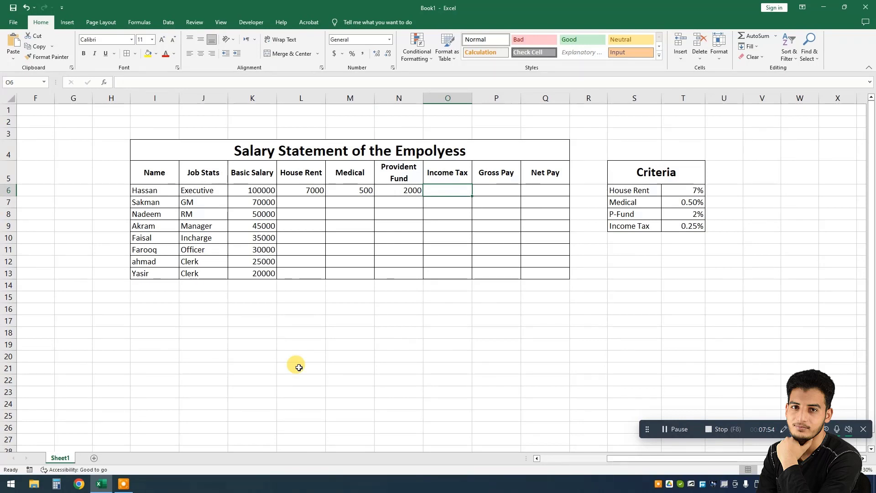
pyautogui.write('=')
pyautogui.press('Left')
pyautogui.press('Left')
pyautogui.press('Left')
pyautogui.press('Left')
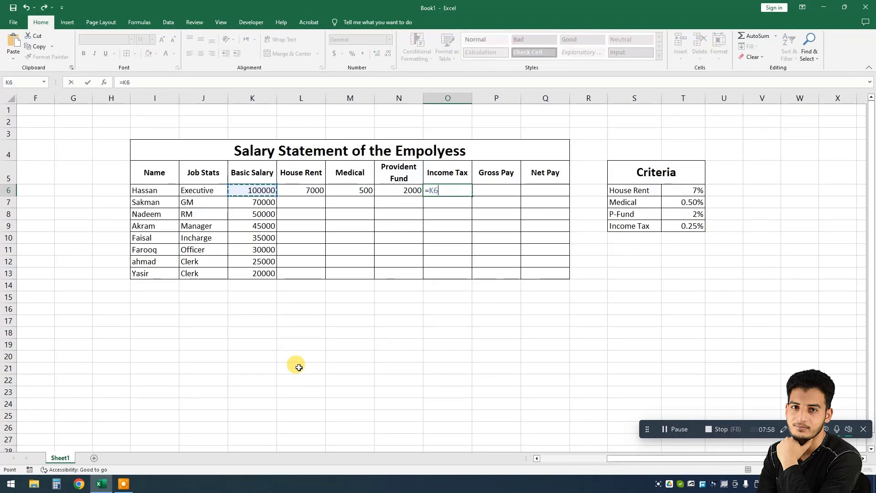
pyautogui.write('/100*')
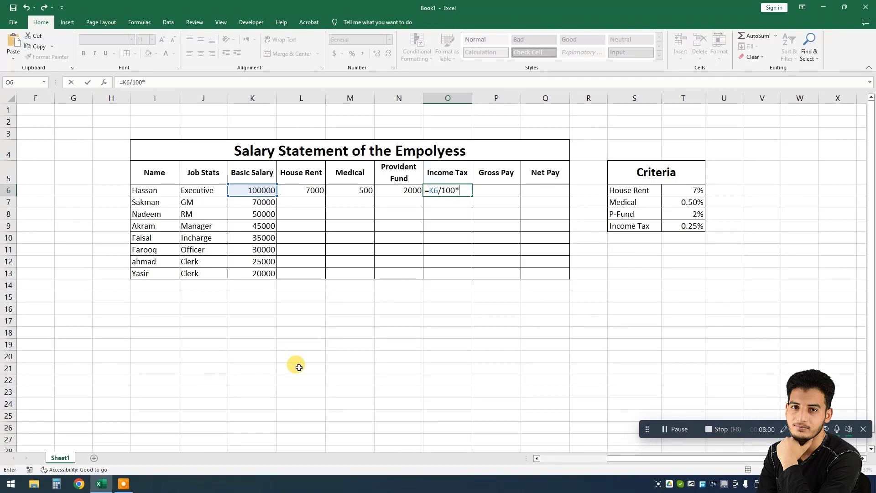
pyautogui.write('0.25')
pyautogui.press('Return')
# Step: Fill the House Rent, Medical, Provident Fund and Income Tax formulas from row 6 down to row 13
pyautogui.press('Up')
pyautogui.press('Left')
pyautogui.press('Left')
pyautogui.press('Left')
pyautogui.press('Left')
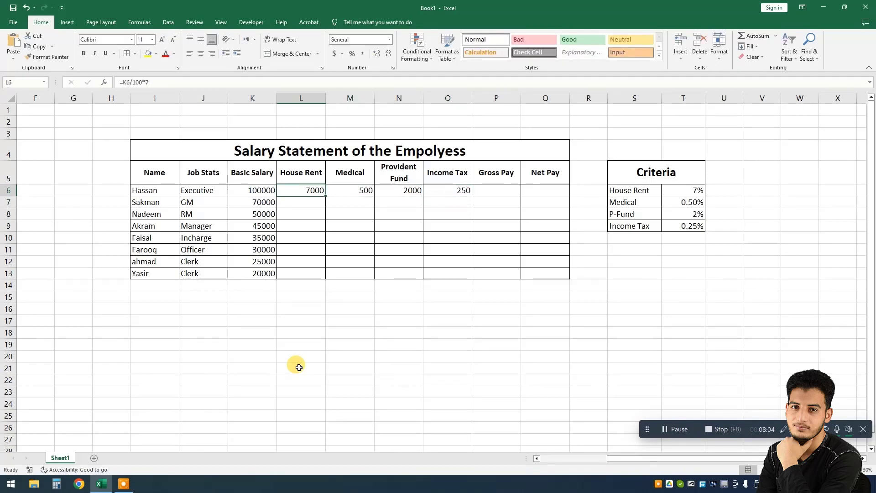
pyautogui.press('Right')
pyautogui.hotkey('shift', 'Right')
pyautogui.hotkey('shift', 'Right')
pyautogui.hotkey('shift', 'Right')
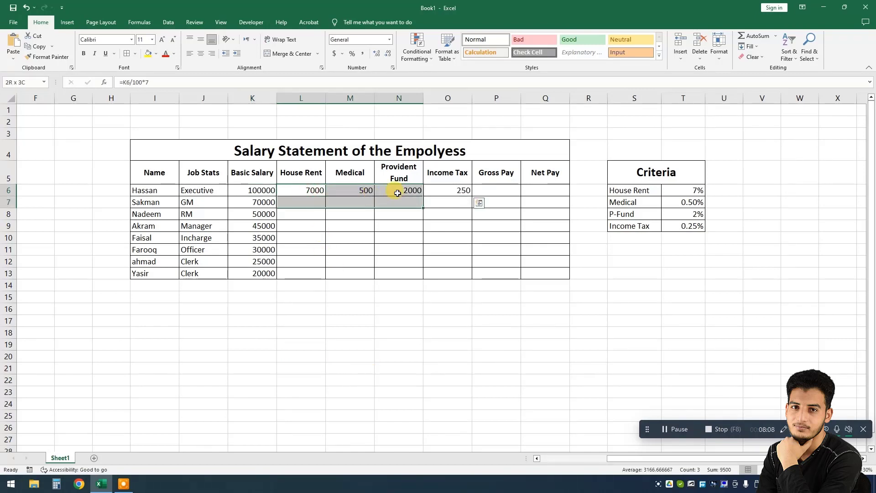
pyautogui.click(337, 209)
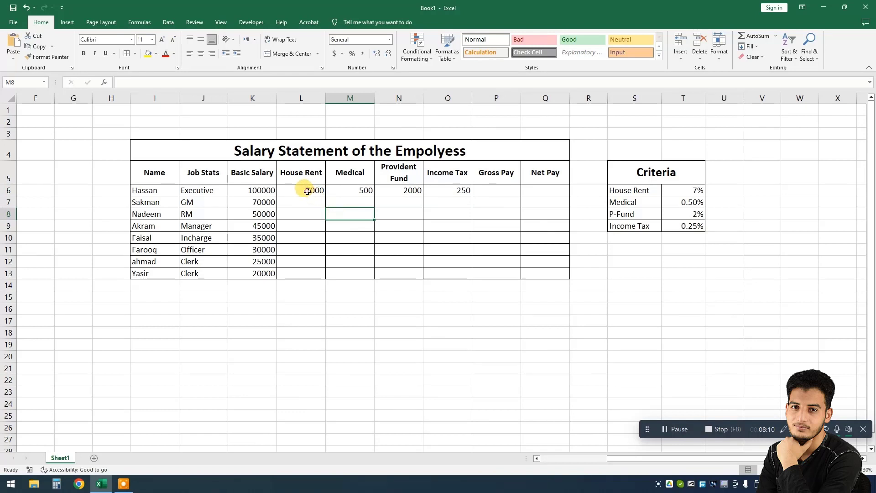
pyautogui.click(307, 191)
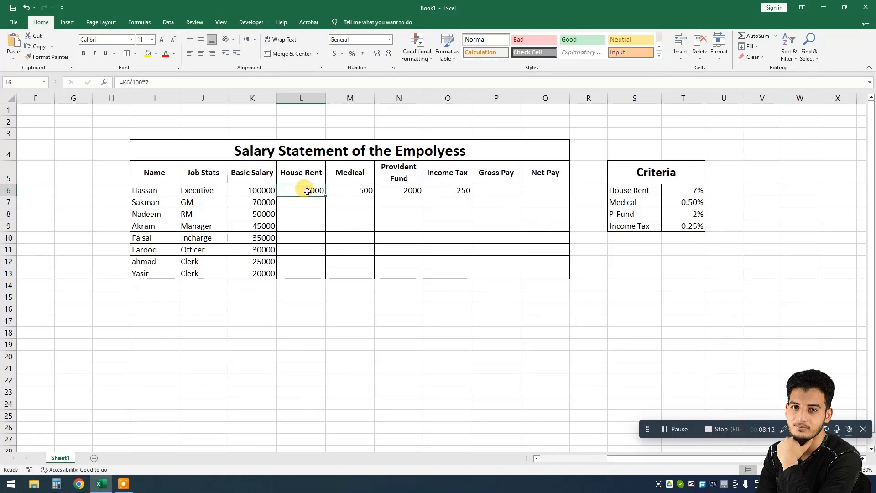
pyautogui.moveTo(307, 191); pyautogui.dragTo(450, 194)
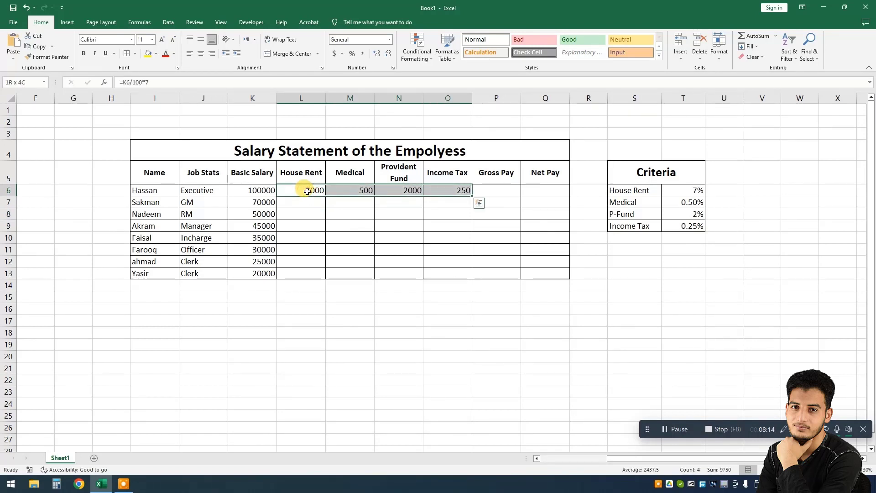
pyautogui.doubleClick(472, 197)
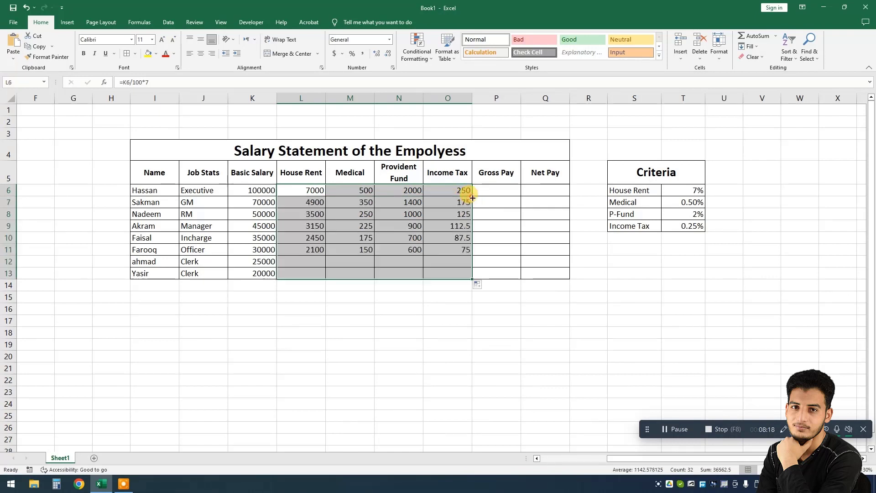
pyautogui.click(413, 215)
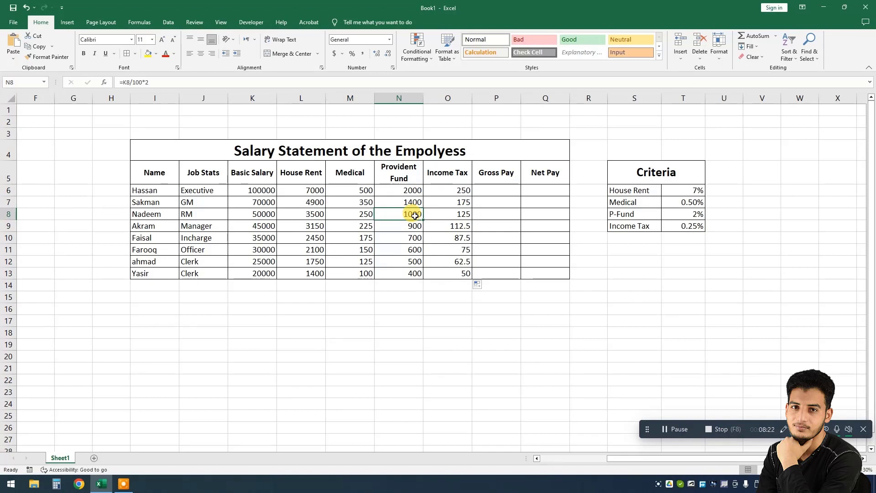
pyautogui.moveTo(246, 202); pyautogui.dragTo(243, 252)
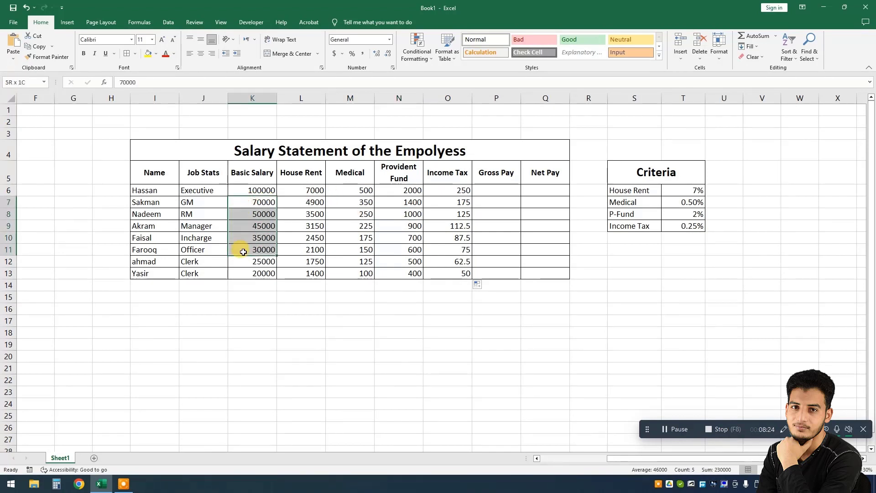
pyautogui.click(247, 226)
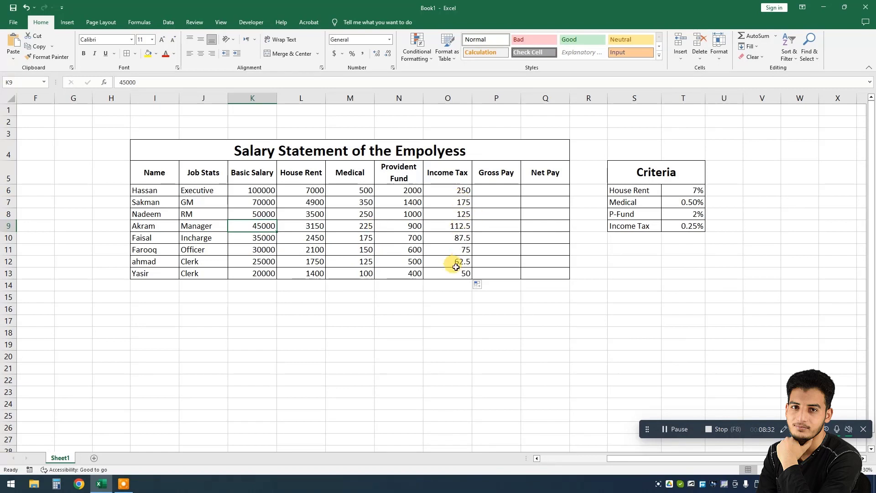
# Step: Calculate Gross Pay in P6 with =SUM(K6:N6) and fill it down for all employees to row 13
pyautogui.click(492, 190)
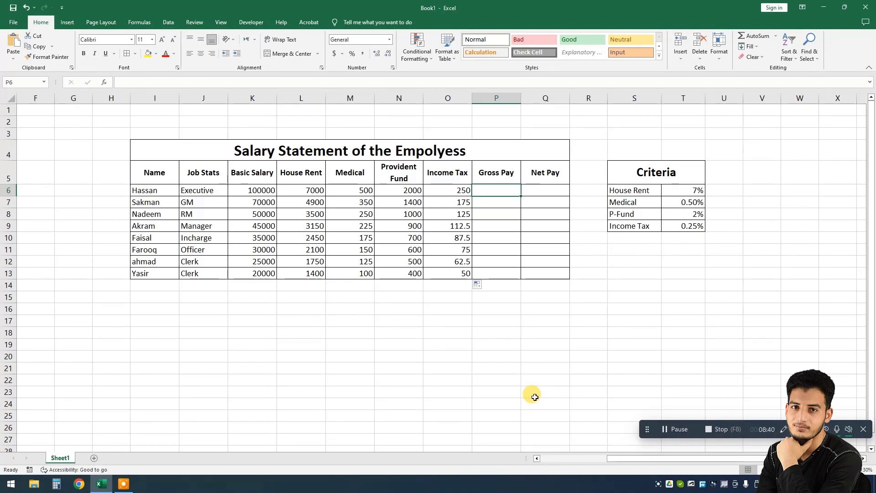
pyautogui.write('=sum(')
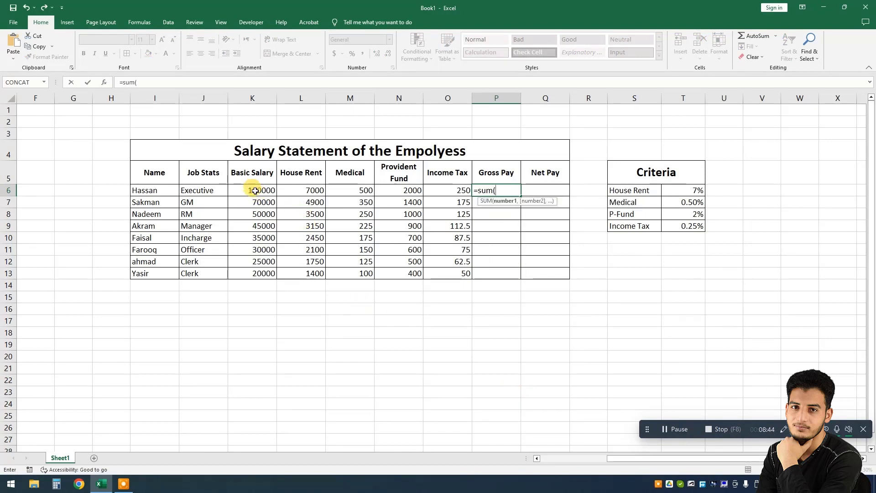
pyautogui.moveTo(254, 191); pyautogui.dragTo(387, 191)
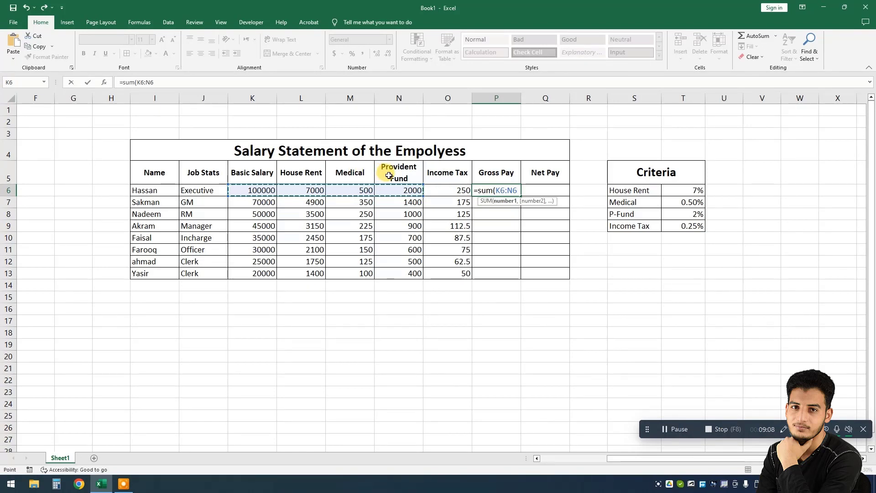
pyautogui.write(')')
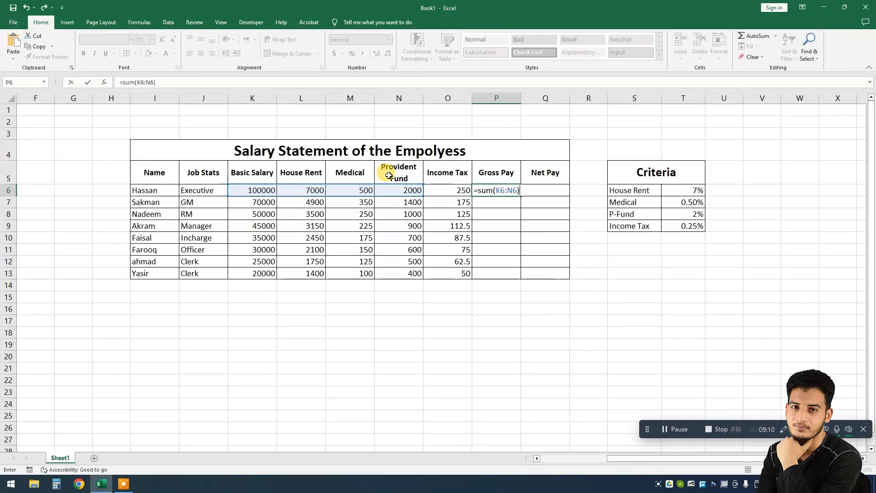
pyautogui.press('Return')
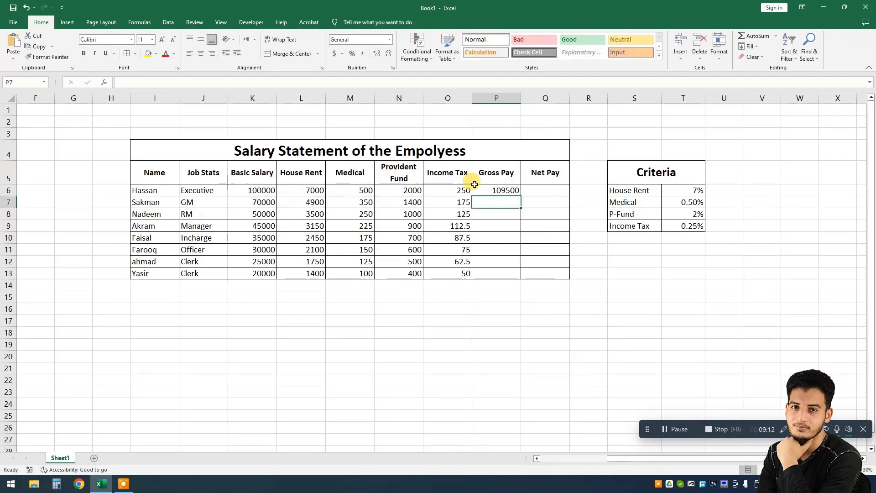
pyautogui.click(487, 193)
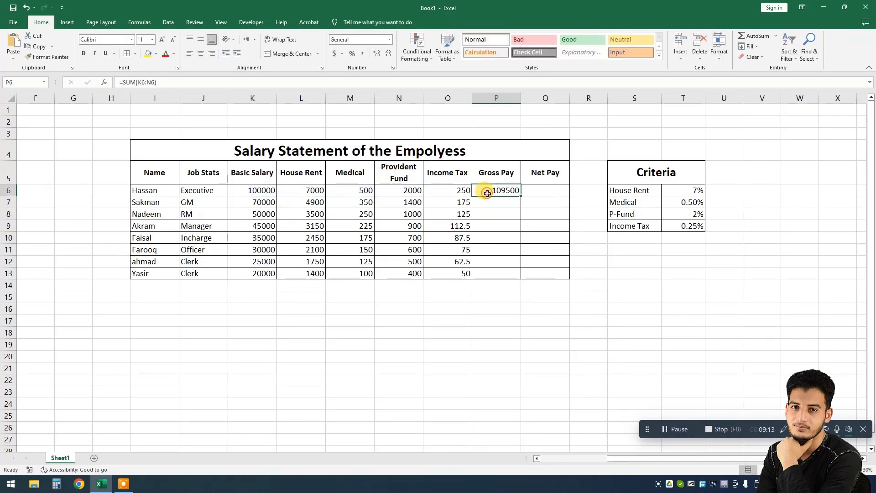
pyautogui.doubleClick(521, 196)
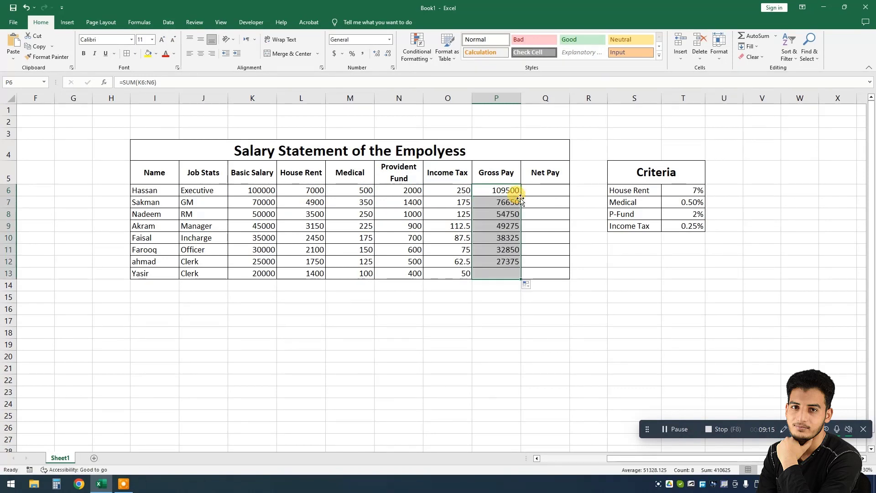
# Step: Review the Gross Pay, Provident Fund and Income Tax formulas in row 6
pyautogui.click(494, 273)
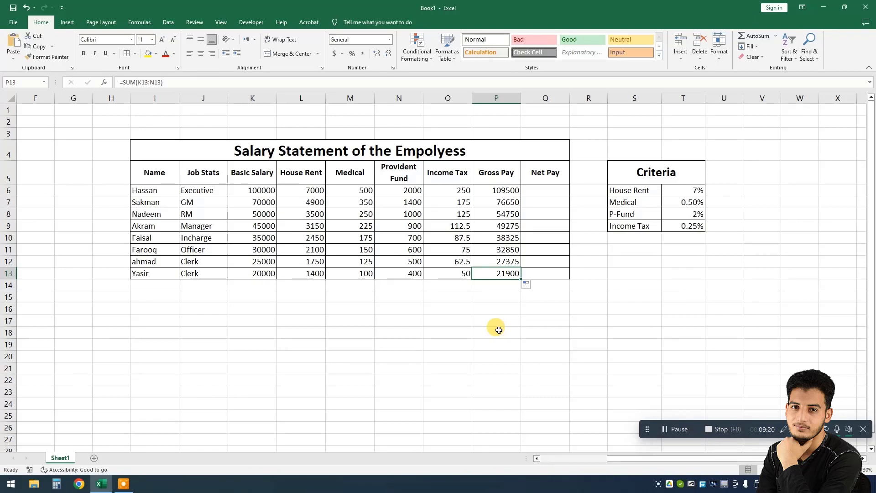
pyautogui.click(535, 193)
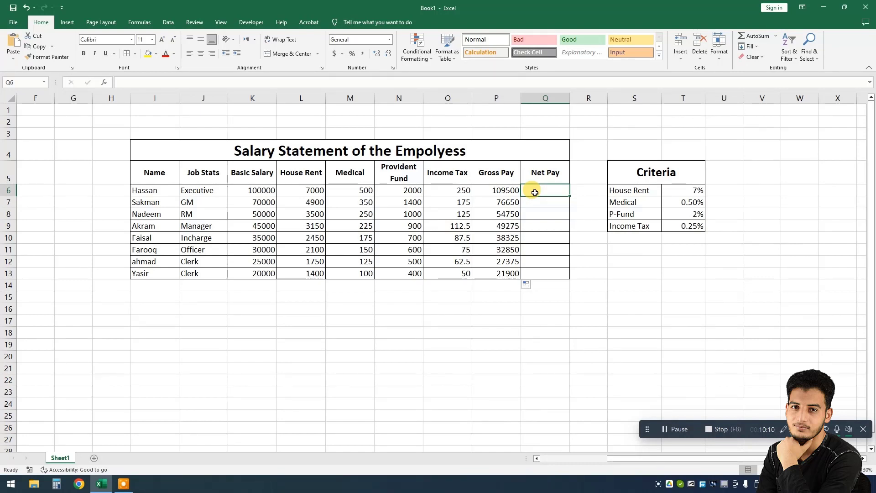
pyautogui.click(502, 189)
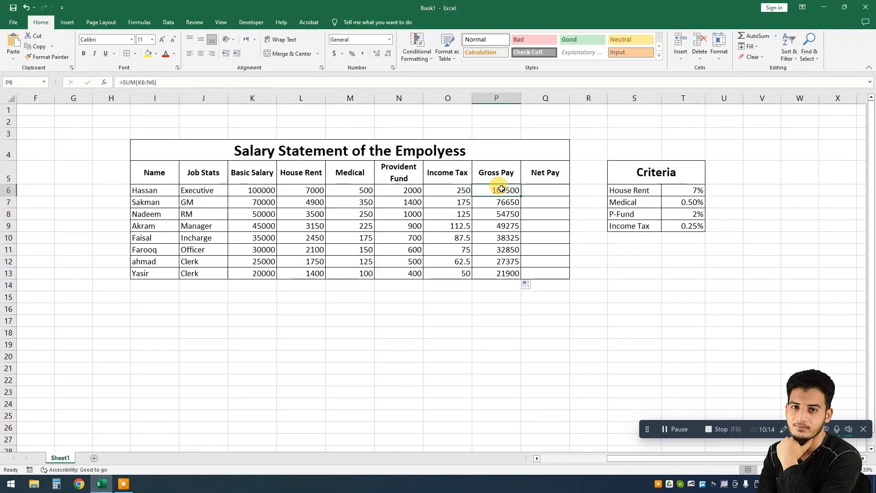
pyautogui.click(409, 189)
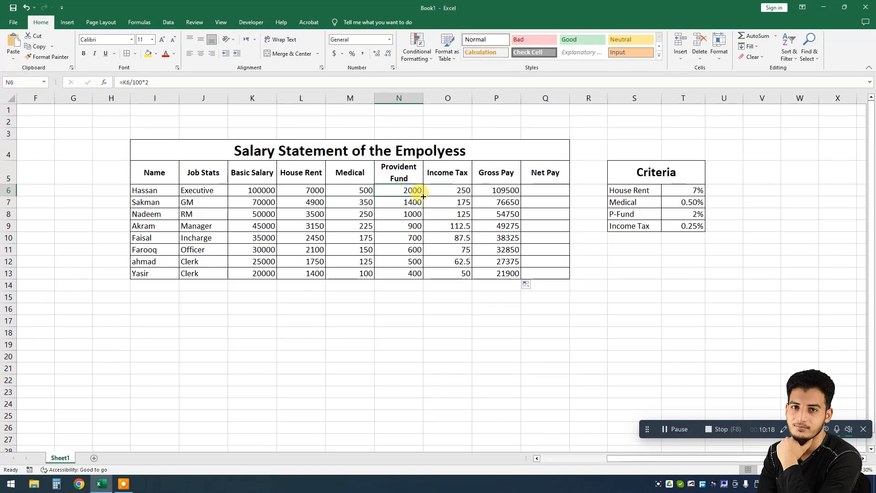
pyautogui.click(505, 188)
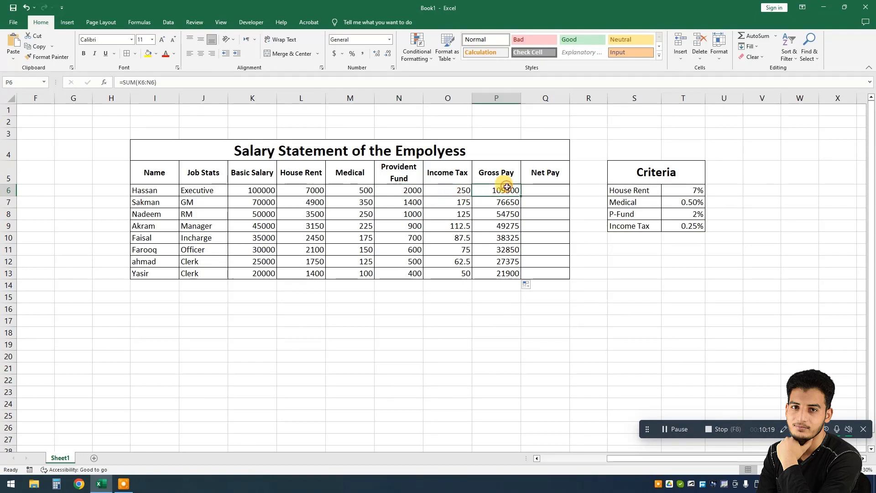
pyautogui.click(410, 187)
pyautogui.click(442, 187)
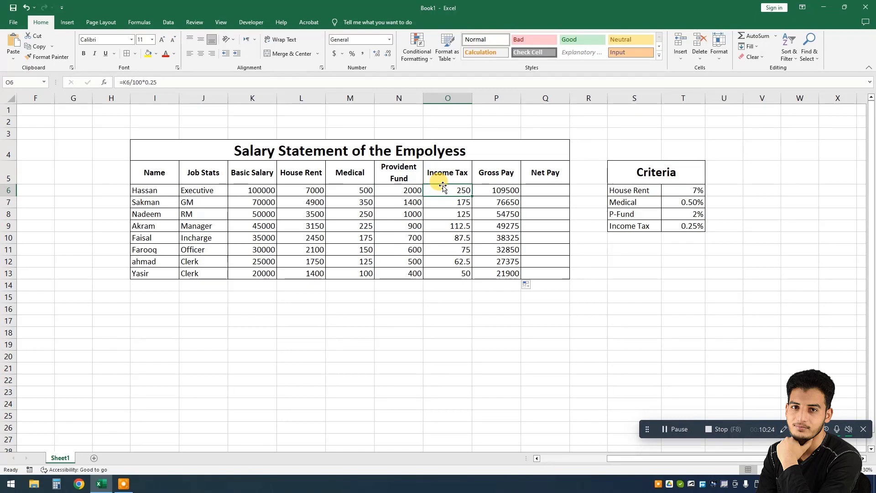
pyautogui.click(533, 191)
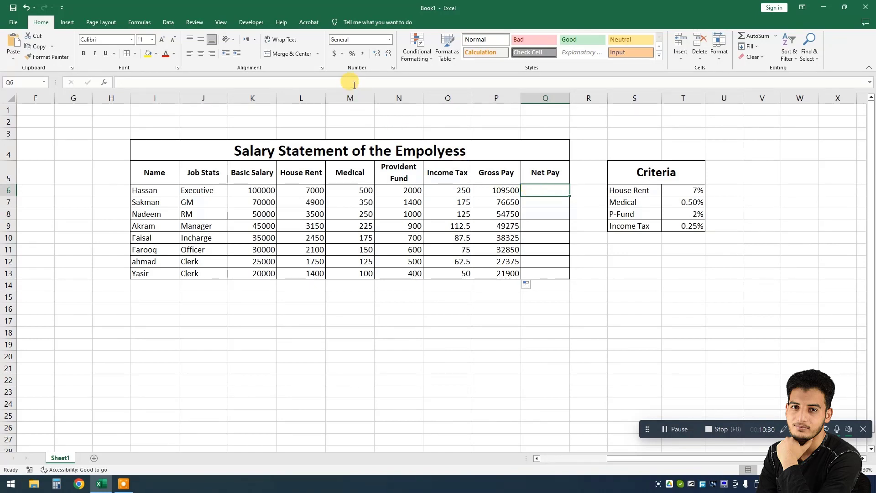
# Step: Calculate Net Pay in Q6 with =P6-SUM(N6:O6) and fill it down for all employees to row 13
pyautogui.write('=')
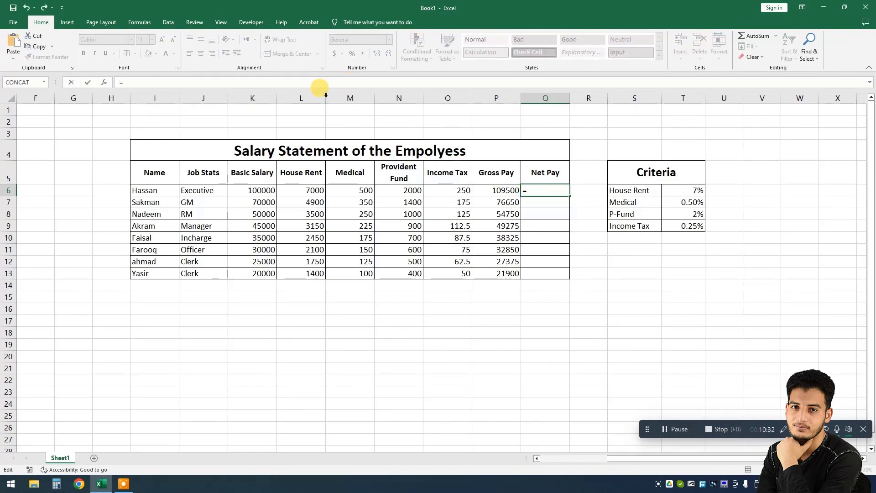
pyautogui.click(486, 190)
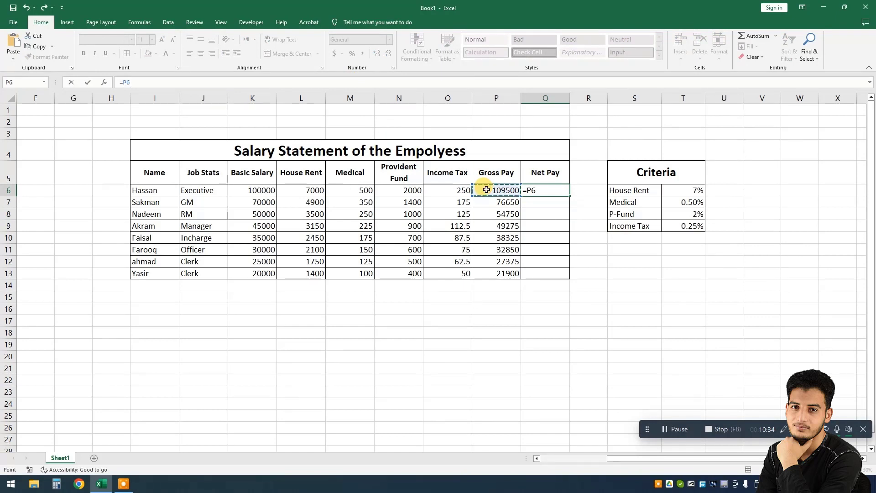
pyautogui.write('-su')
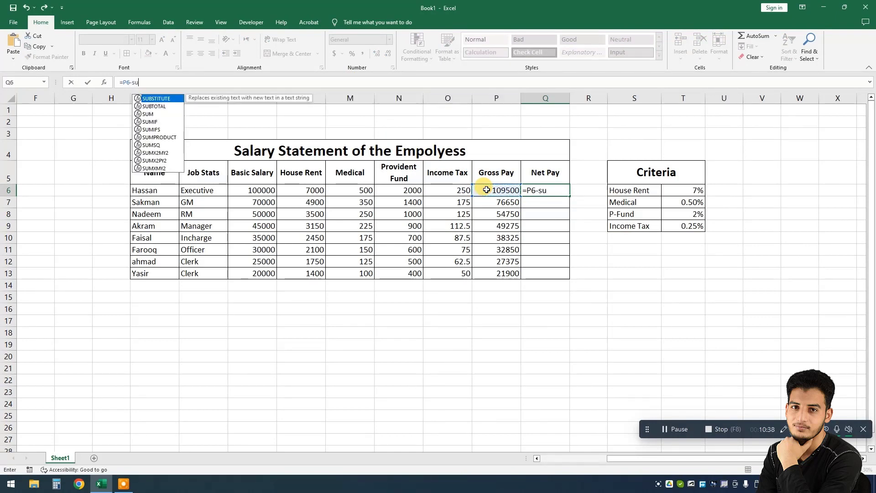
pyautogui.write('m(')
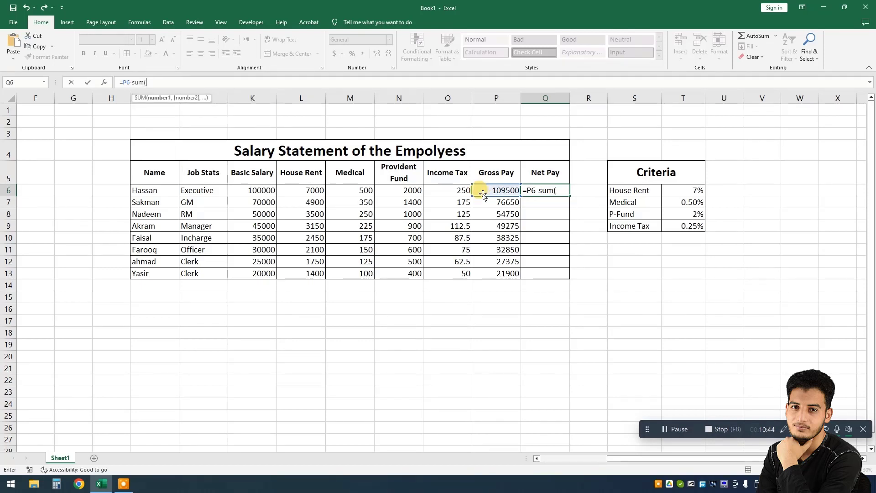
pyautogui.moveTo(402, 192); pyautogui.dragTo(434, 195)
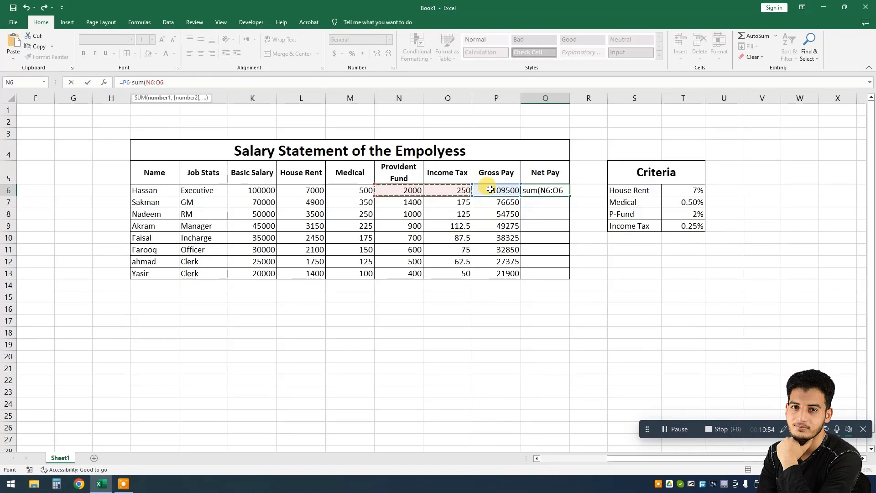
pyautogui.write(')')
pyautogui.press('Return')
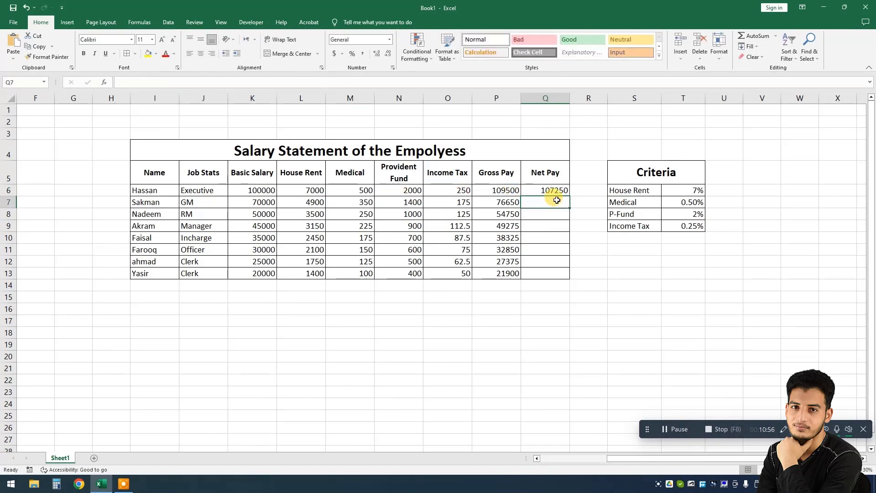
pyautogui.click(555, 191)
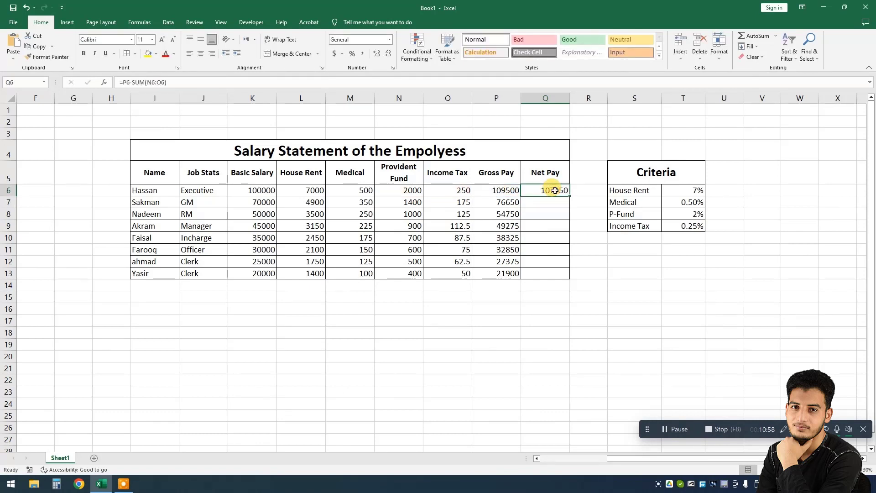
pyautogui.doubleClick(569, 196)
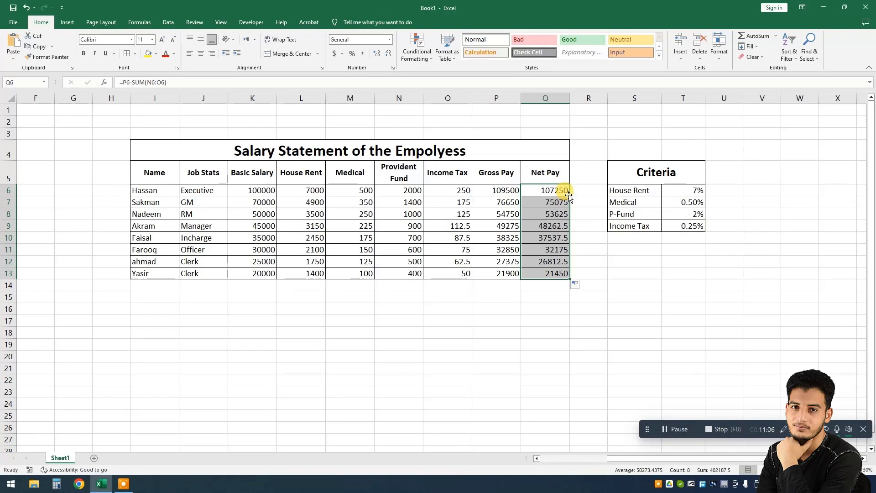
# Step: Enter 1000000 as a sample amount in cell K18 below the table
pyautogui.click(498, 215)
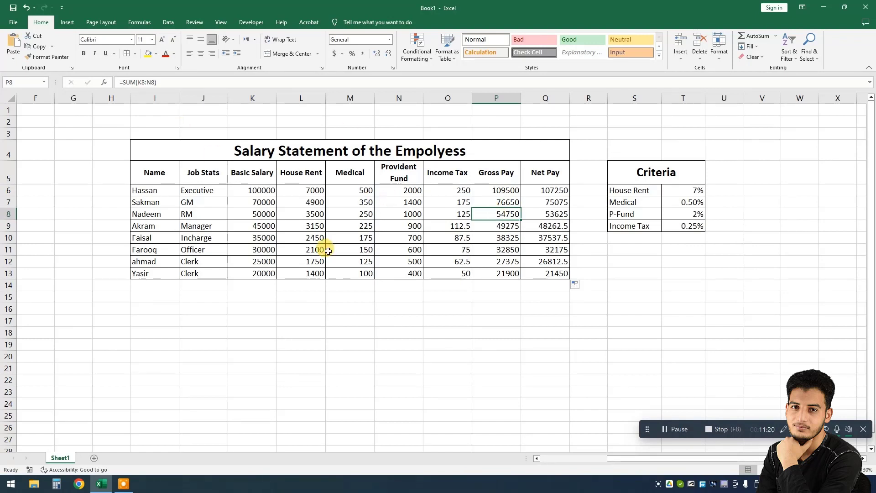
pyautogui.click(245, 333)
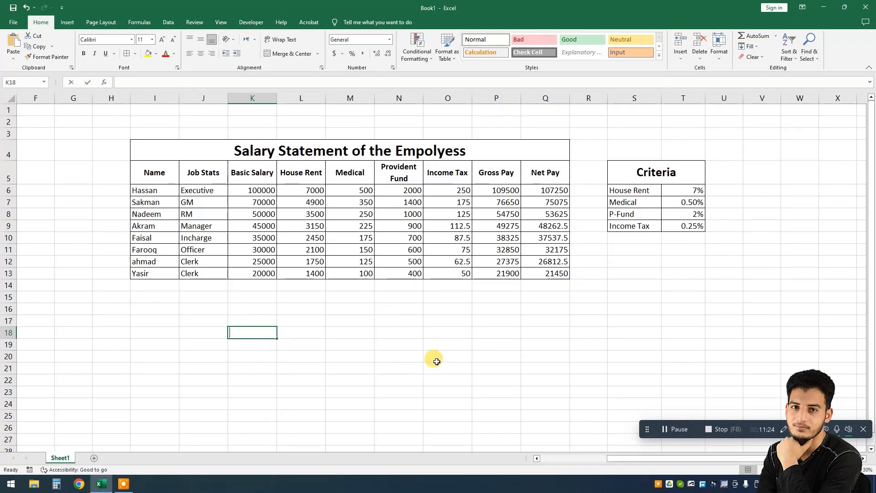
pyautogui.write('10')
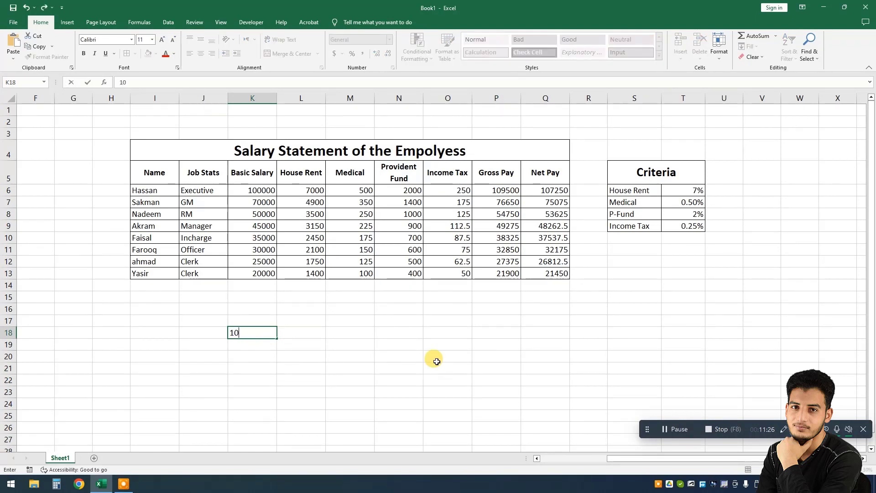
pyautogui.write('00000')
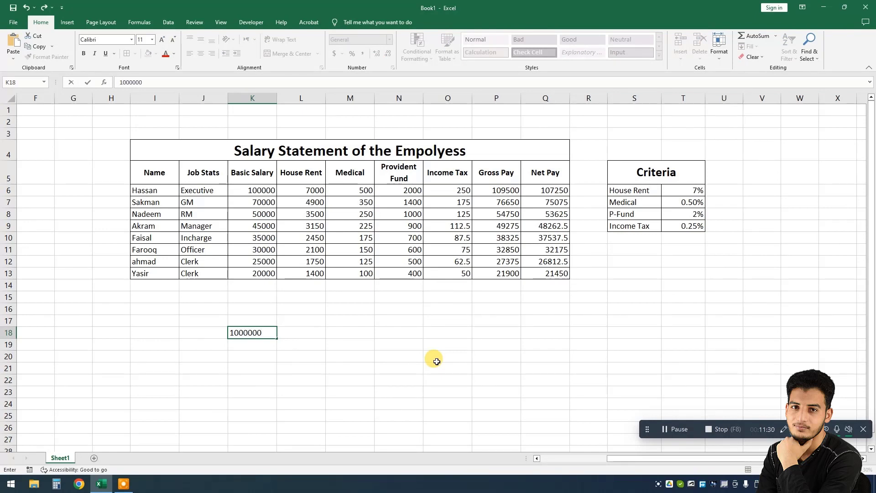
pyautogui.press('Tab')
pyautogui.hotkey('shift', 'Tab')
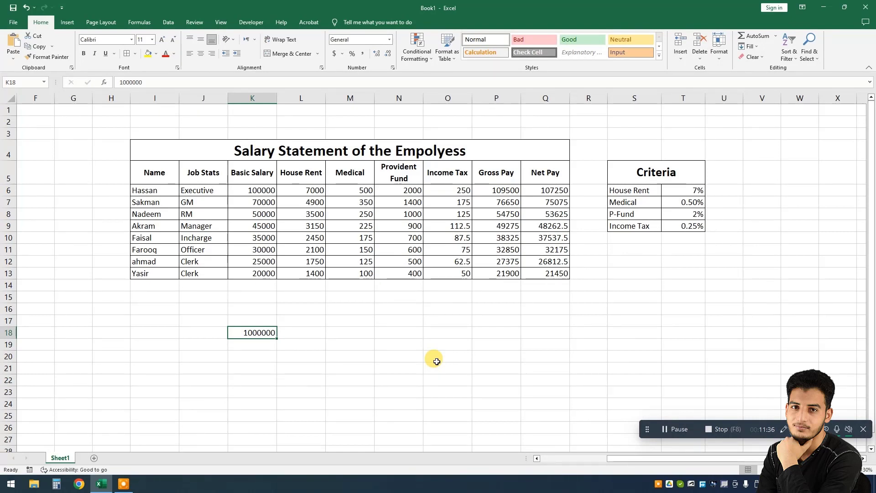
# Step: Calculate 2 percent of the sample amount in L18 with the formula =K18/100*2
pyautogui.press('Tab')
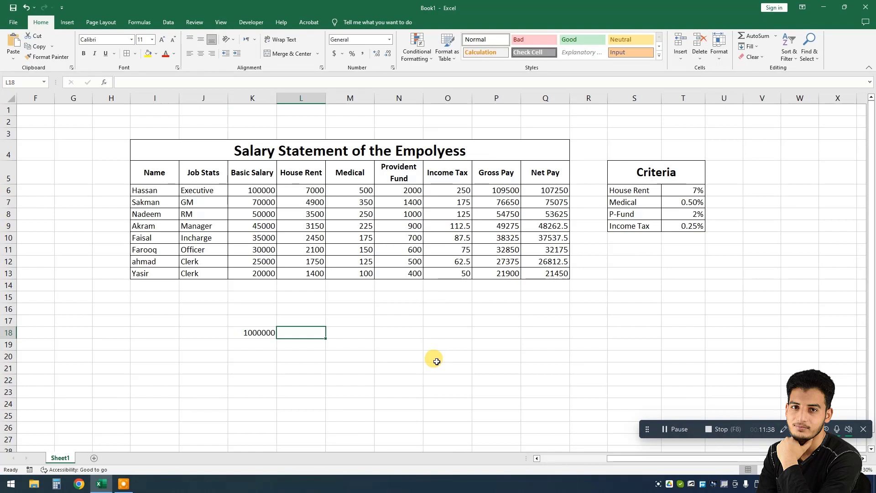
pyautogui.press('Left')
pyautogui.press('Right')
pyautogui.write('=')
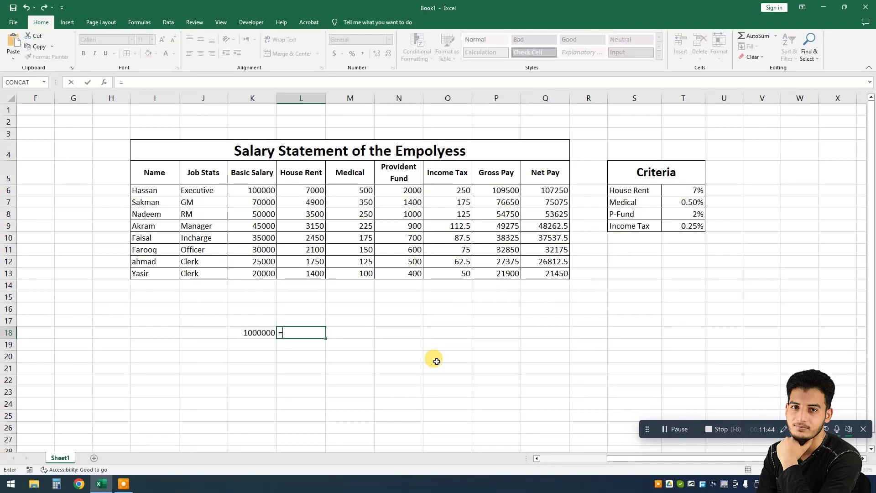
pyautogui.press('Left')
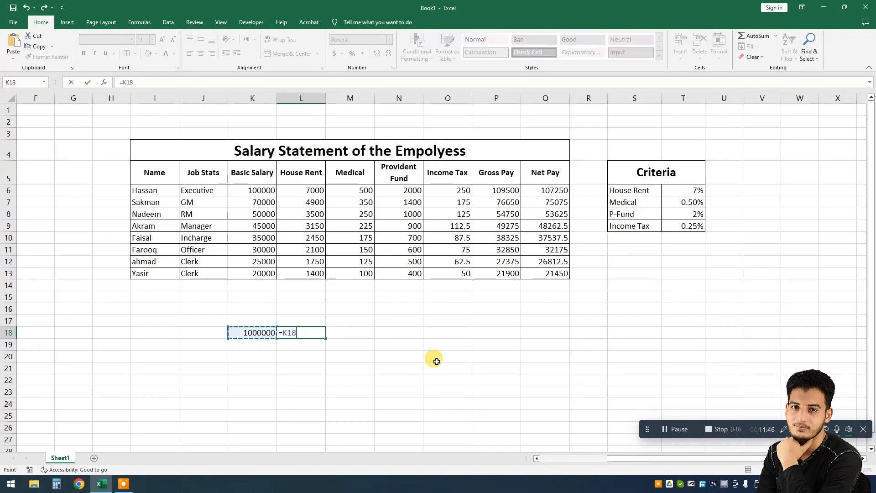
pyautogui.write('/100*2')
pyautogui.press('Return')
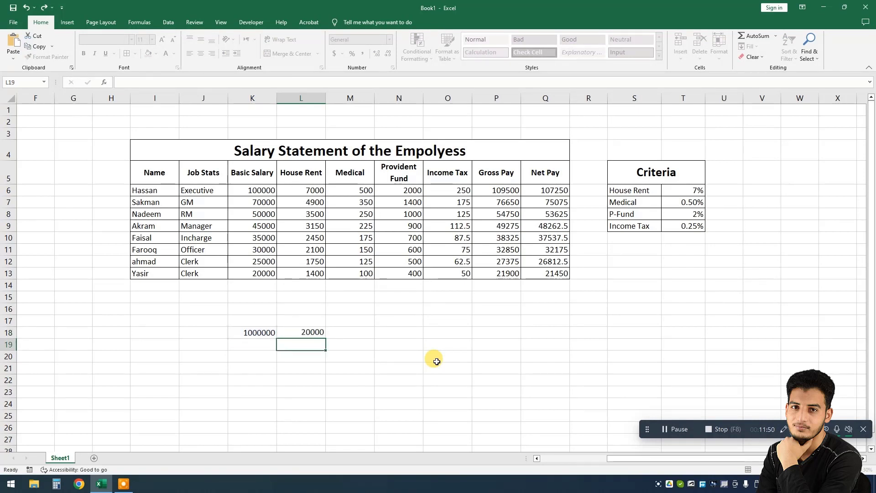
pyautogui.press('Up')
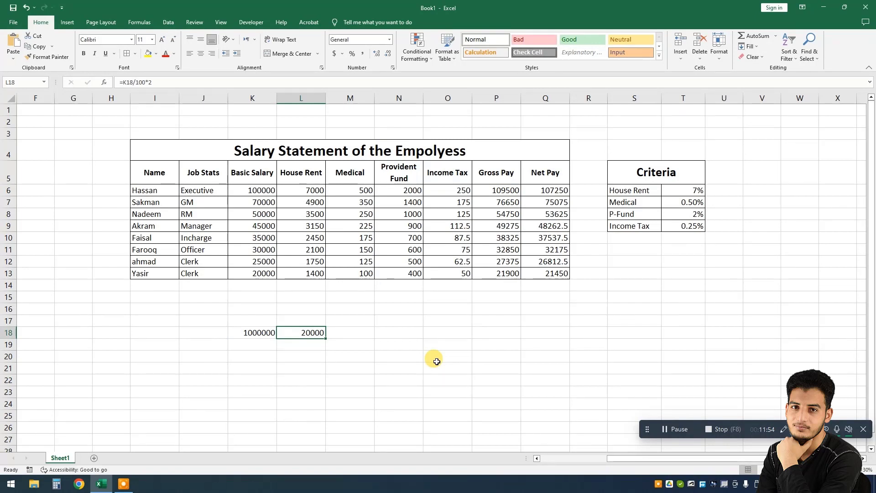
# Step: Change the sample amount in K18 to 500000 and reselect the percentage result in L18
pyautogui.press('Left')
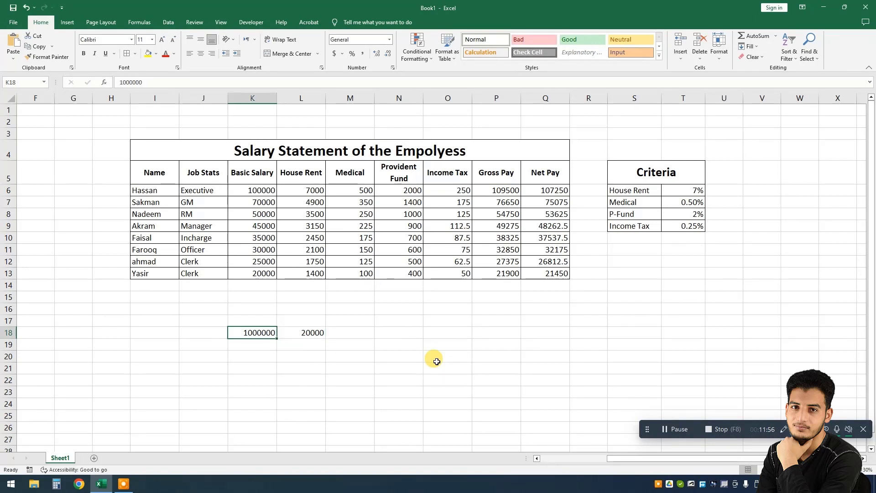
pyautogui.write('5')
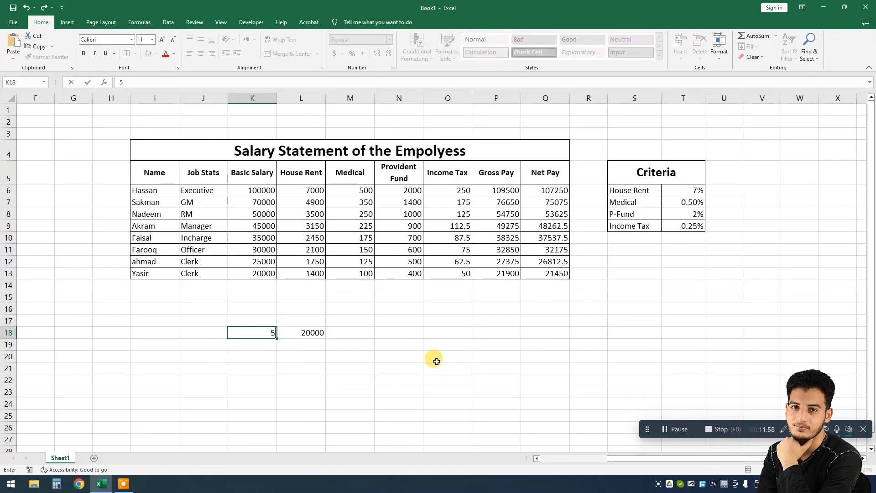
pyautogui.write('00000')
pyautogui.press('Return')
pyautogui.press('Up')
pyautogui.press('Right')
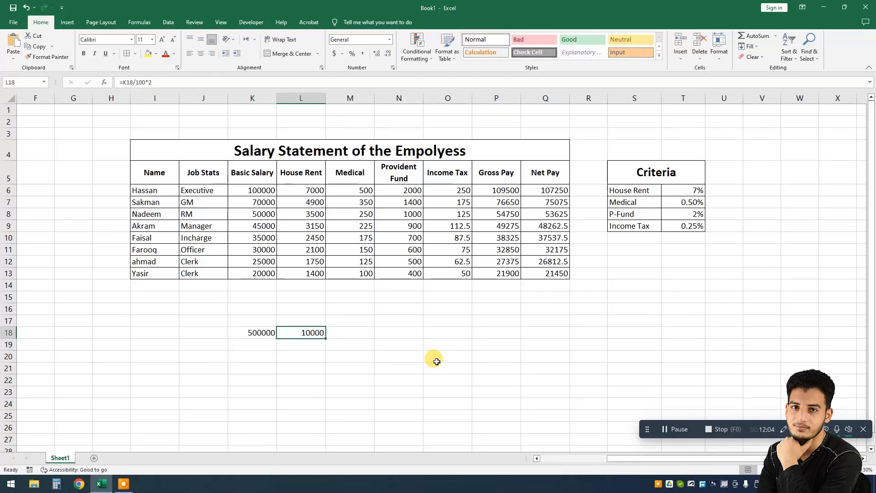
# Step: Change the sample amount in K18 to 5816984 and reselect the percentage result in L18
pyautogui.press('Left')
pyautogui.write('5816984')
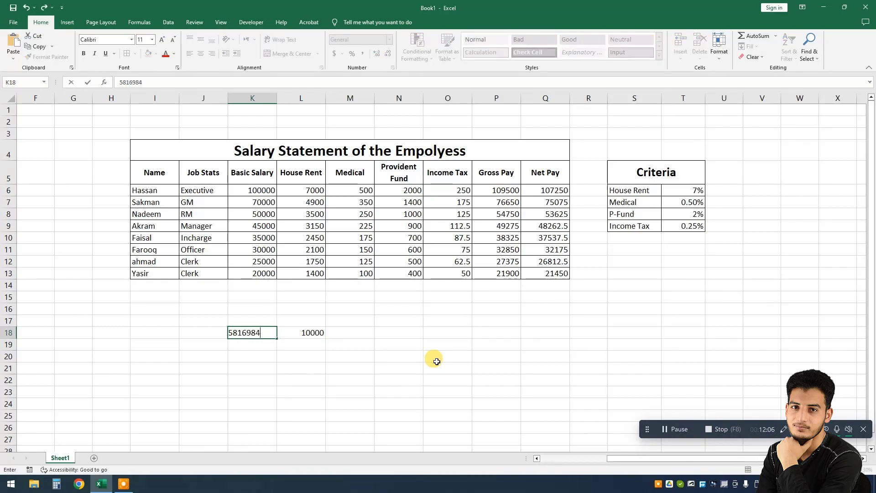
pyautogui.press('Return')
pyautogui.press('Up')
pyautogui.press('Right')
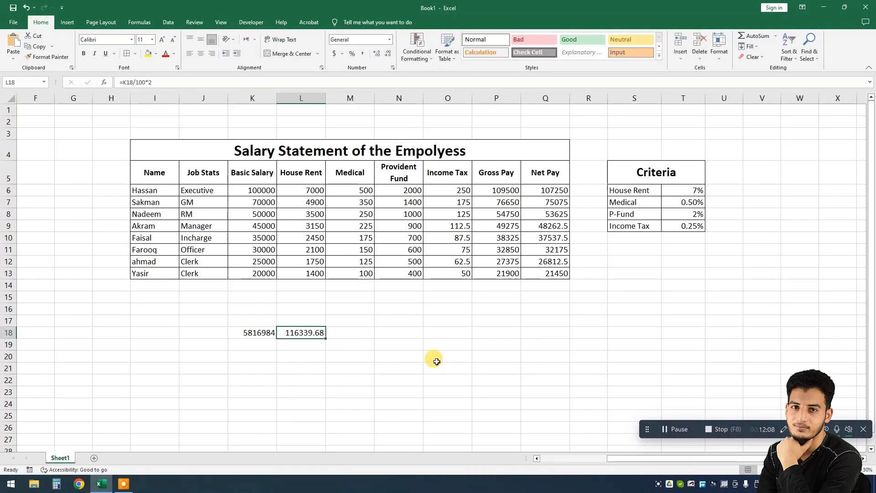